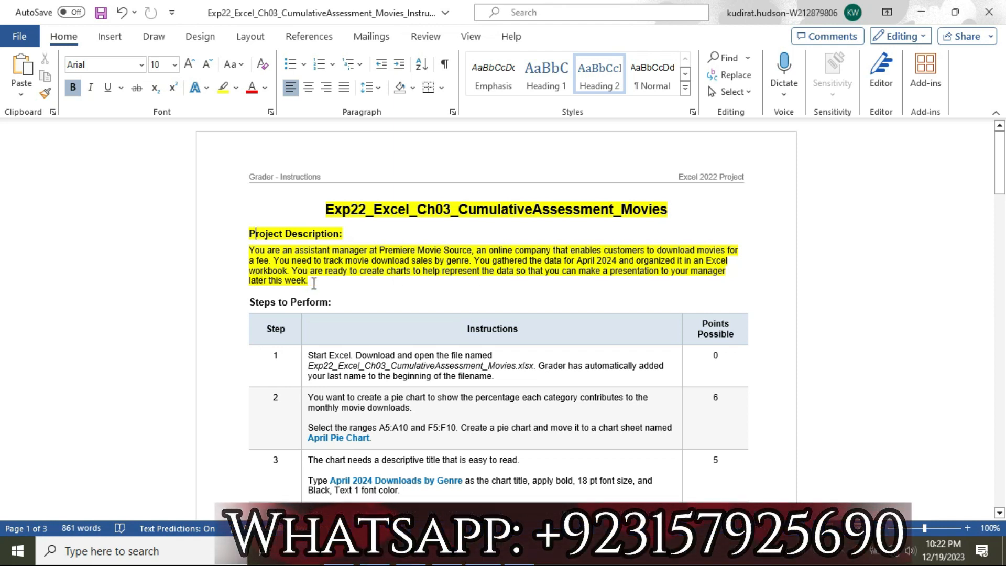
Step: Remove the highlight color from the document title and the Project Description section
{"action": "left_click_drag", "start_coordinate": [314, 283], "coordinate": [339, 168]}
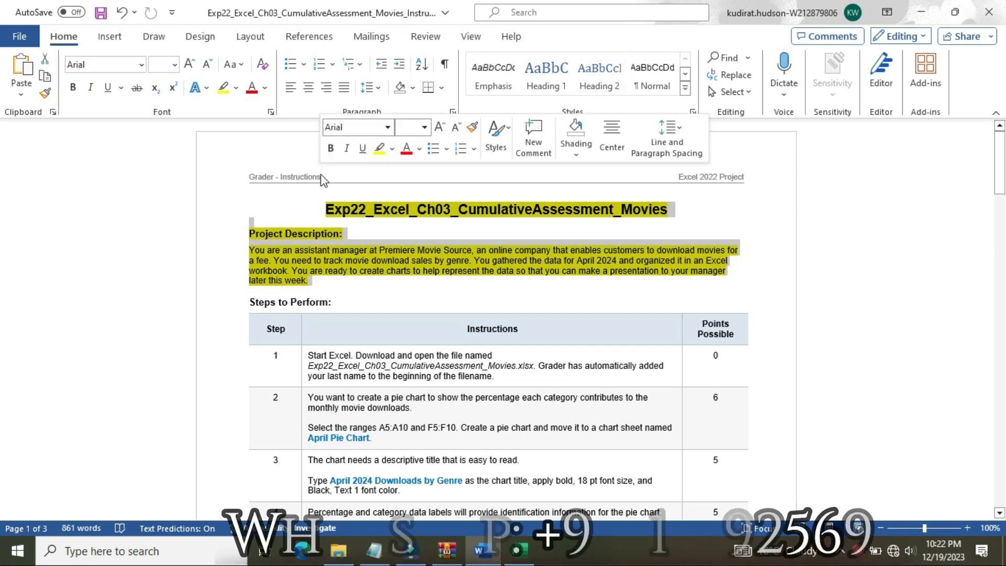
{"action": "left_click", "coordinate": [392, 149]}
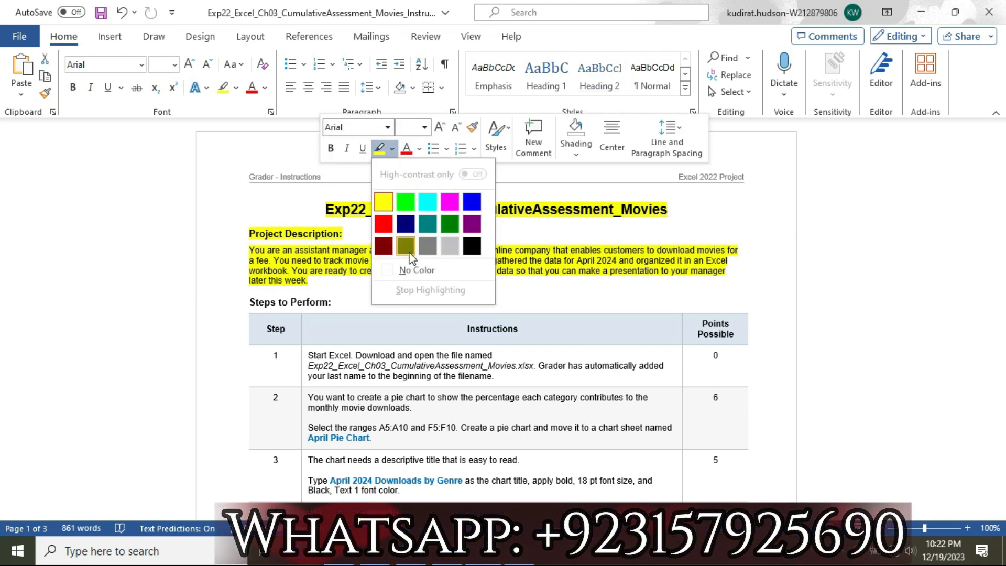
{"action": "left_click", "coordinate": [414, 270]}
{"action": "left_click", "coordinate": [427, 288]}
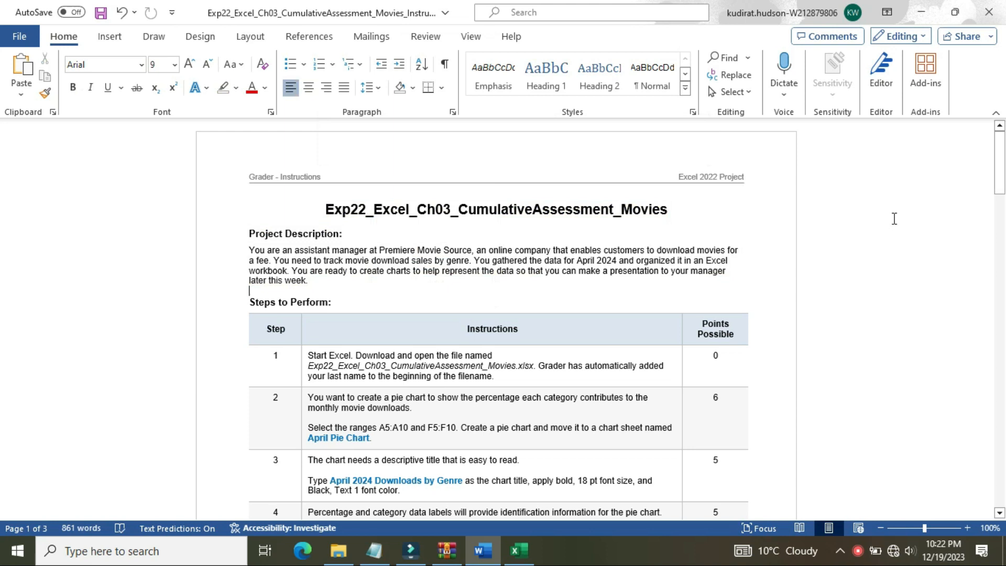
Step: Enlarge the step 1 instruction text in the table to 16 pt and highlight it yellow
{"action": "scroll", "coordinate": [3, 175], "scroll_direction": "down", "scroll_amount": 8}
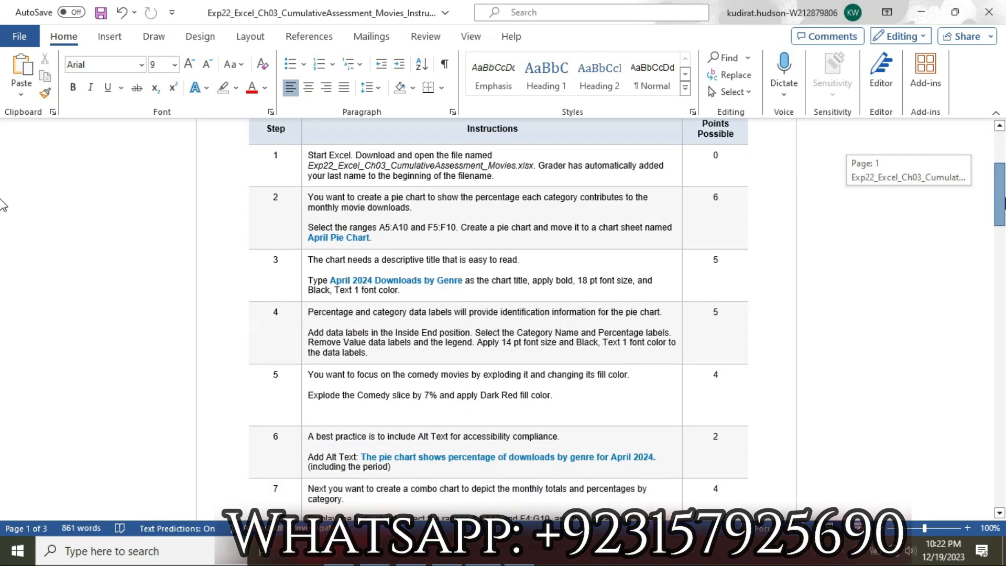
{"action": "left_click_drag", "start_coordinate": [1001, 208], "coordinate": [1001, 204]}
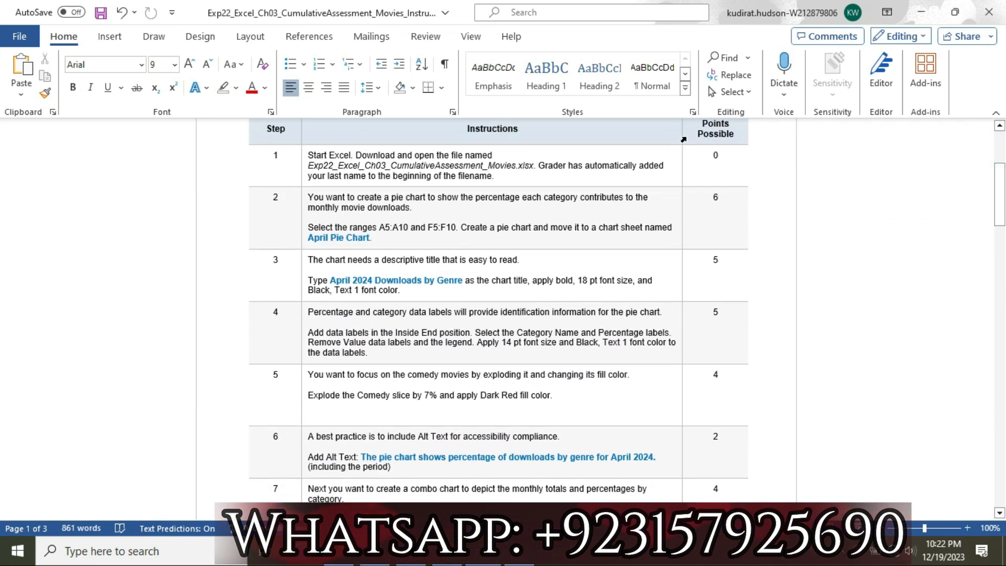
{"action": "triple_click", "coordinate": [313, 174]}
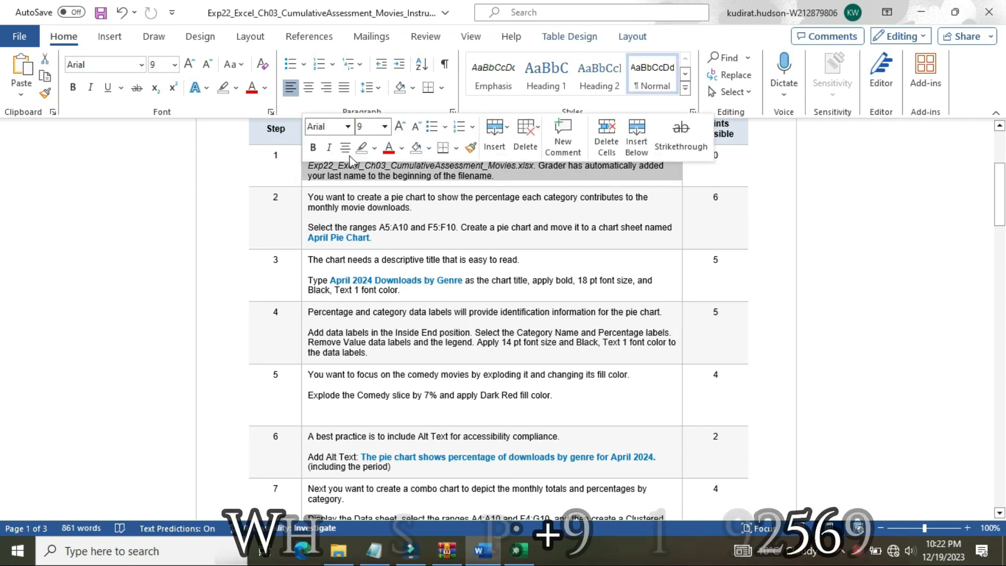
{"action": "left_click", "coordinate": [385, 126]}
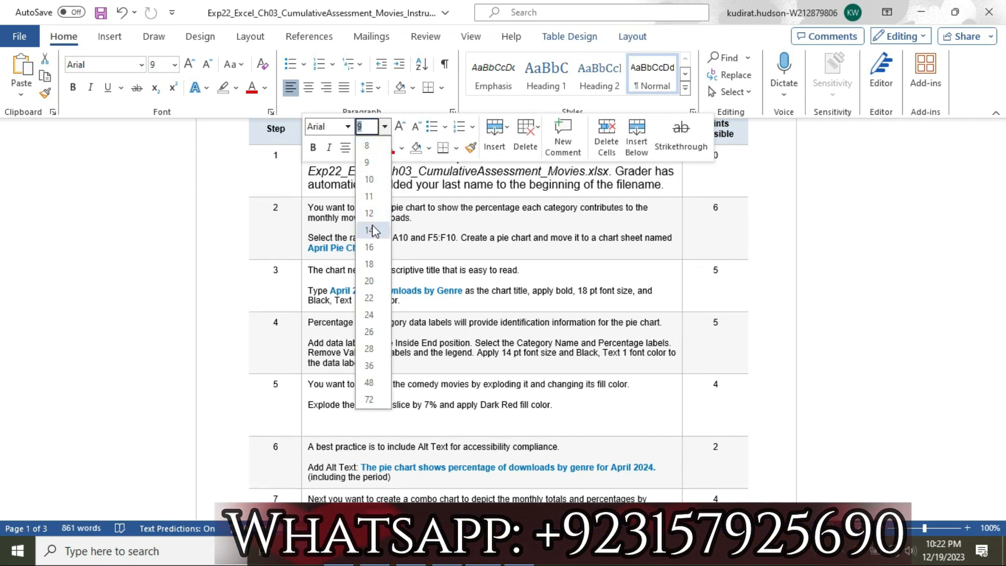
{"action": "left_click", "coordinate": [370, 244]}
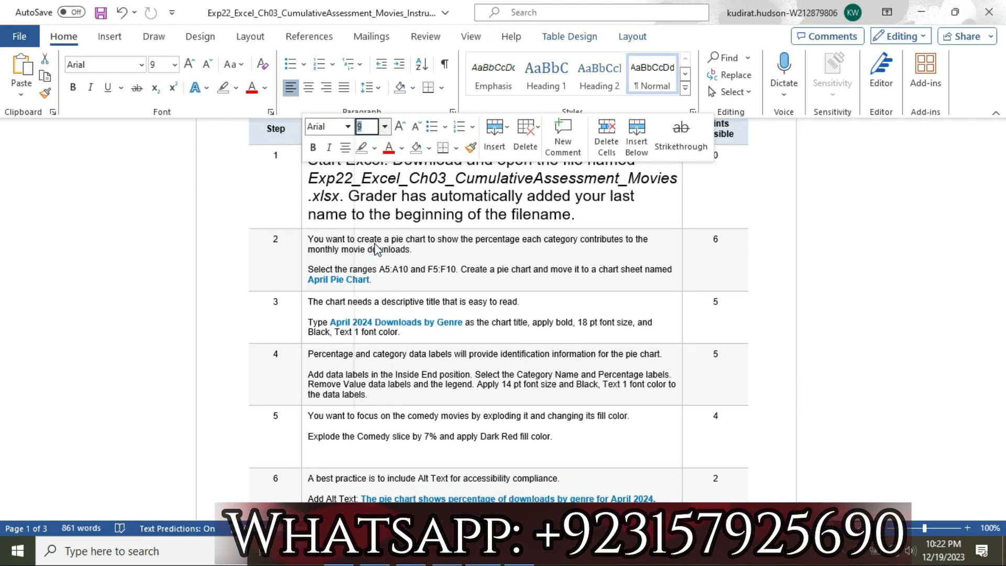
{"action": "left_click", "coordinate": [374, 148]}
{"action": "left_click", "coordinate": [367, 197]}
{"action": "left_click", "coordinate": [321, 160]}
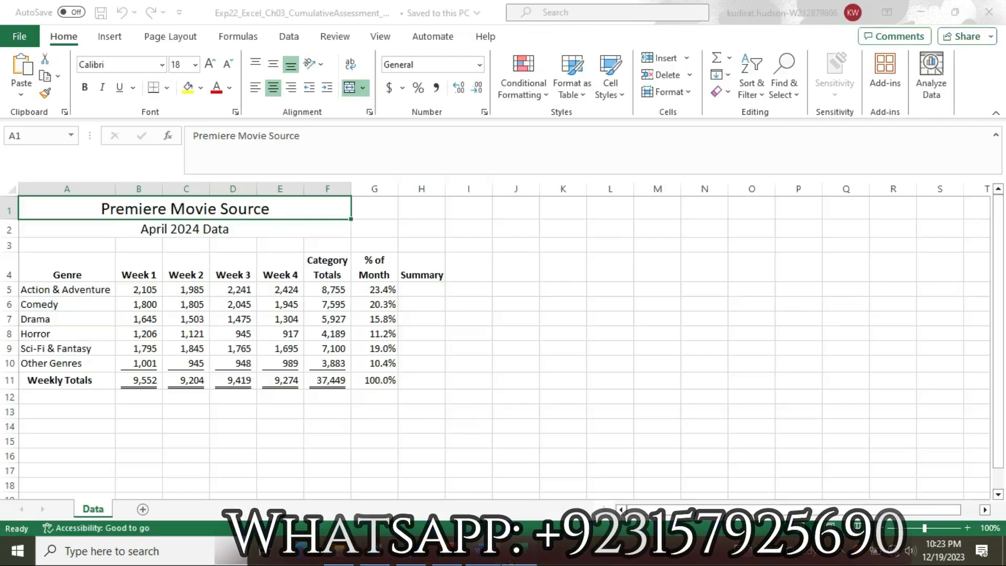
Step: Check the movies workbook in Excel, return to Word, and reset the step 1 instruction to 9 pt with no highlight
{"action": "left_click", "coordinate": [518, 550]}
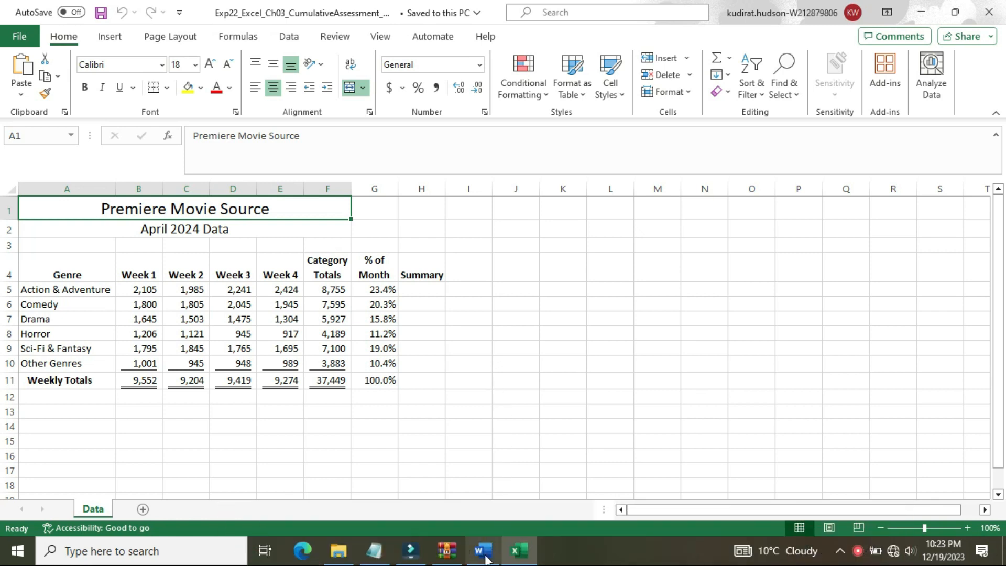
{"action": "left_click", "coordinate": [484, 553]}
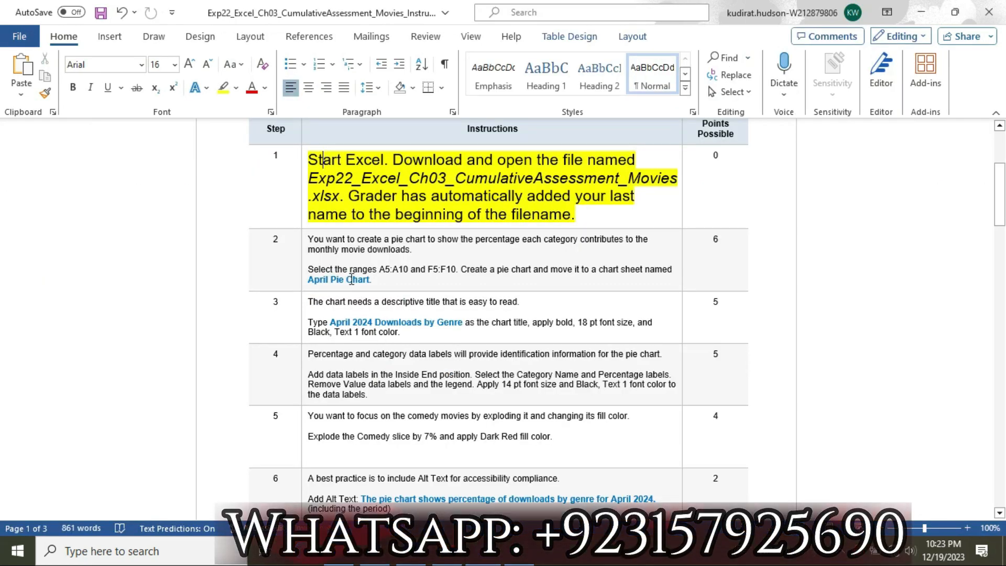
{"action": "left_click", "coordinate": [301, 200]}
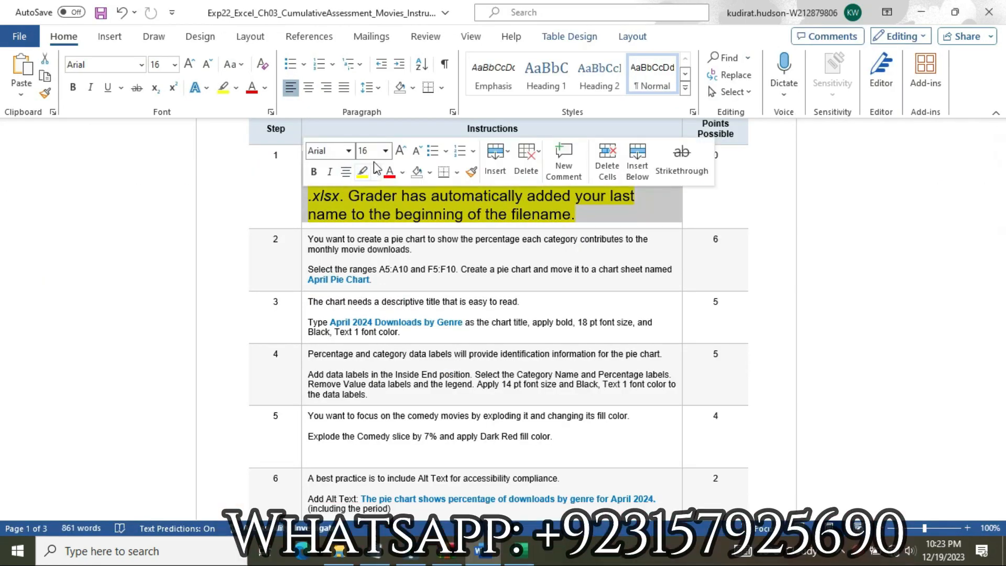
{"action": "left_click", "coordinate": [386, 151]}
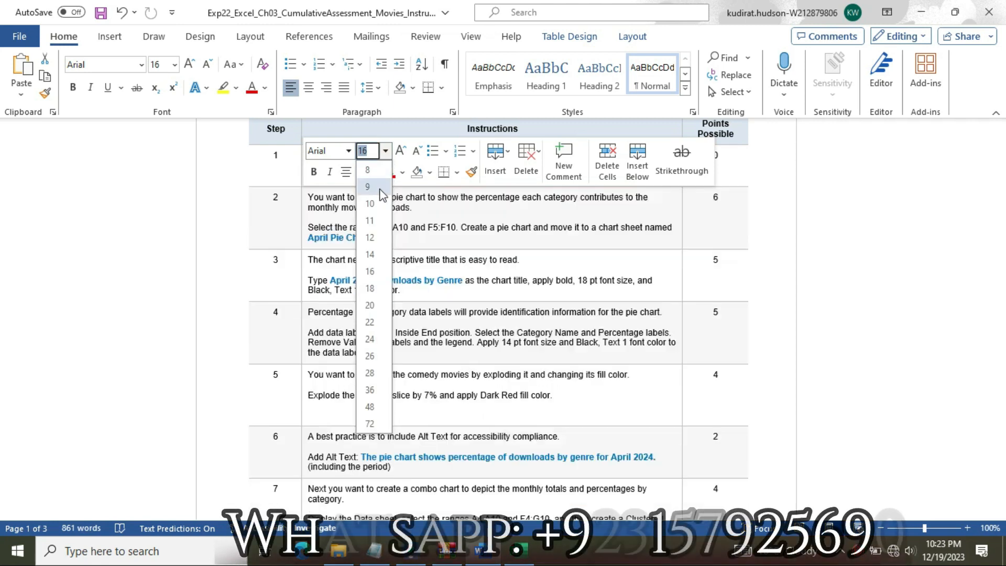
{"action": "left_click", "coordinate": [379, 181]}
{"action": "left_click", "coordinate": [375, 172]}
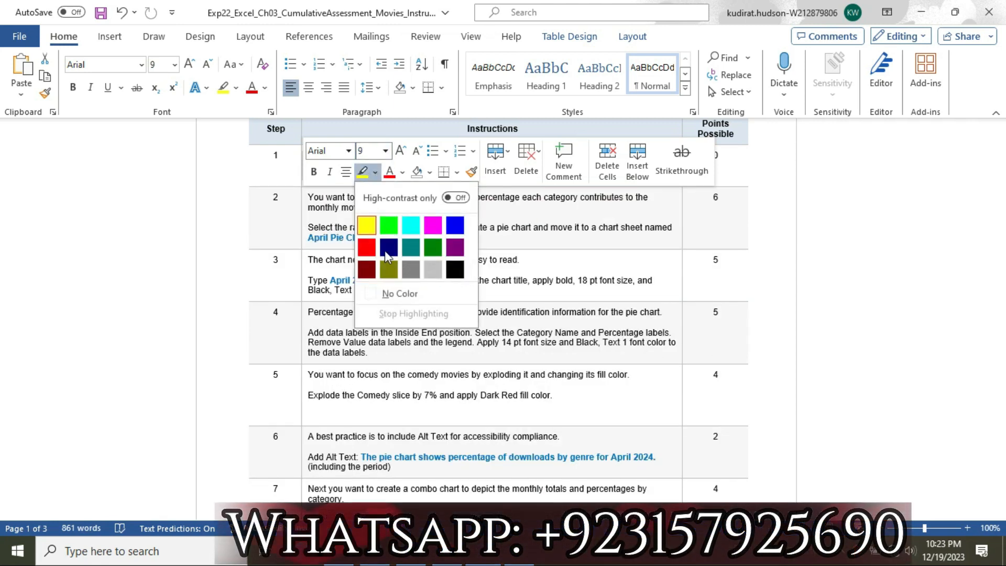
{"action": "left_click", "coordinate": [389, 295]}
Step: Enlarge the step 2 instruction text to 16 pt and highlight it yellow
{"action": "triple_click", "coordinate": [317, 227]}
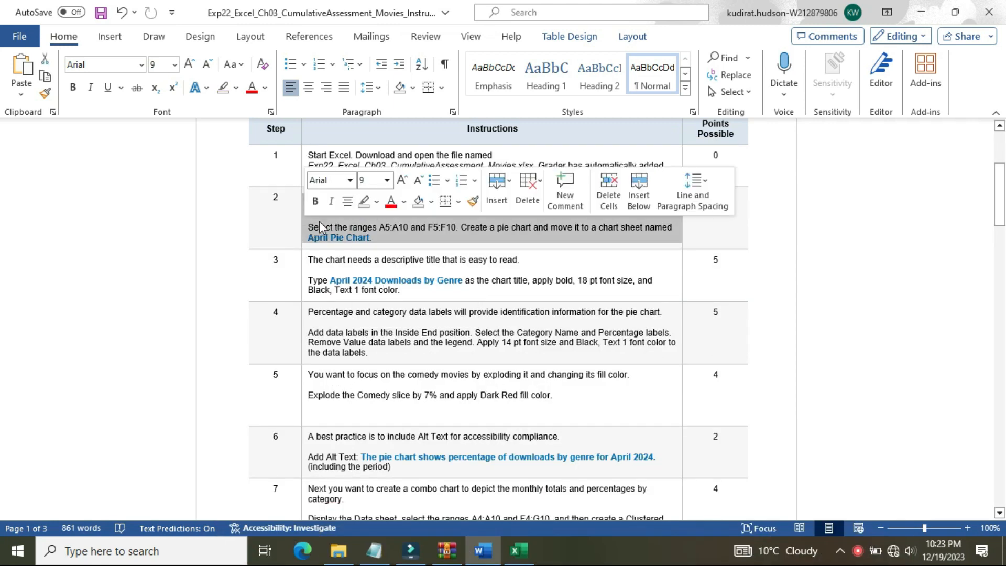
{"action": "left_click", "coordinate": [386, 183]}
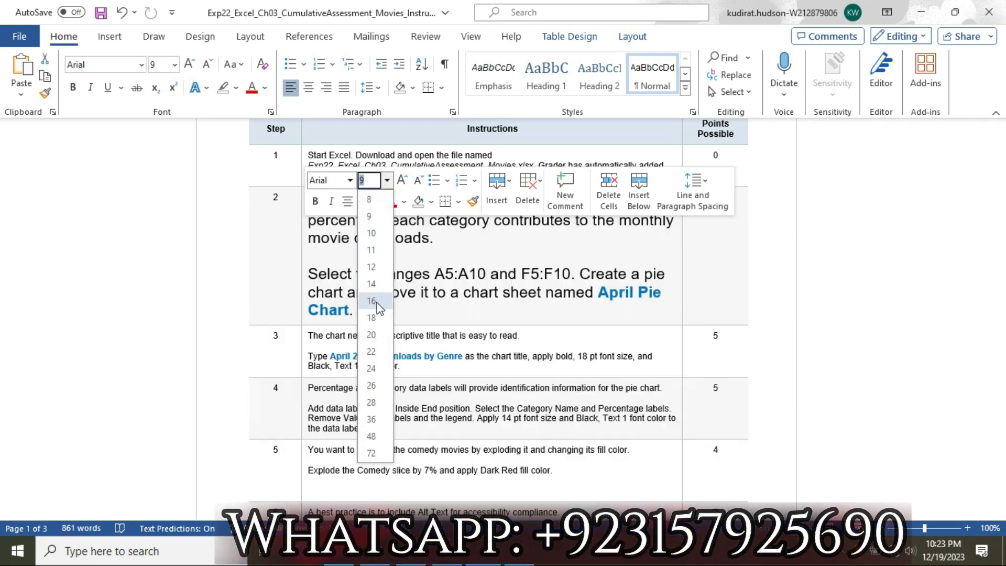
{"action": "left_click", "coordinate": [376, 303]}
{"action": "left_click", "coordinate": [377, 204]}
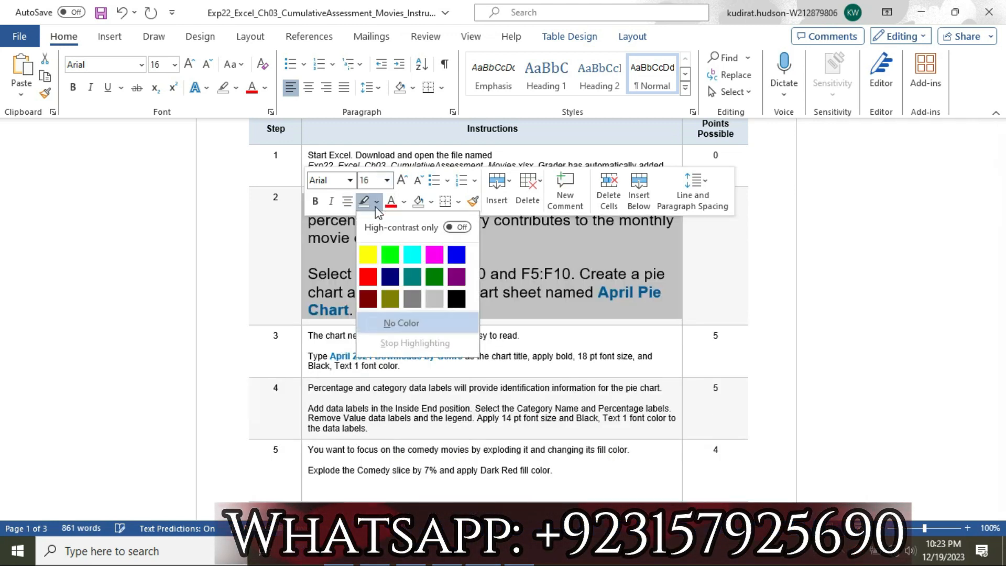
{"action": "left_click", "coordinate": [373, 257]}
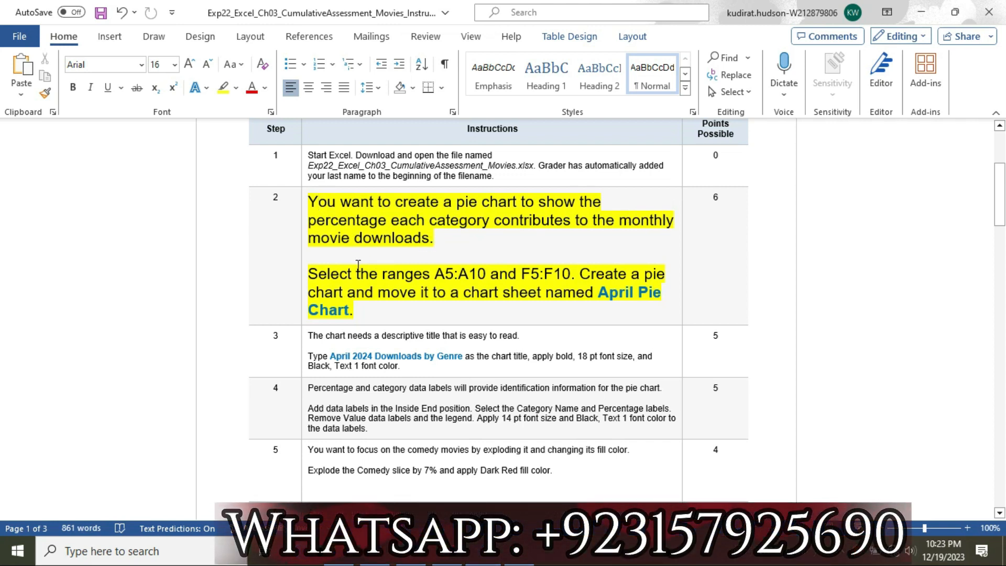
Step: Highlight the second paragraph of step 2, about selecting the ranges and creating the pie chart, in turquoise
{"action": "left_click_drag", "start_coordinate": [310, 272], "coordinate": [335, 309]}
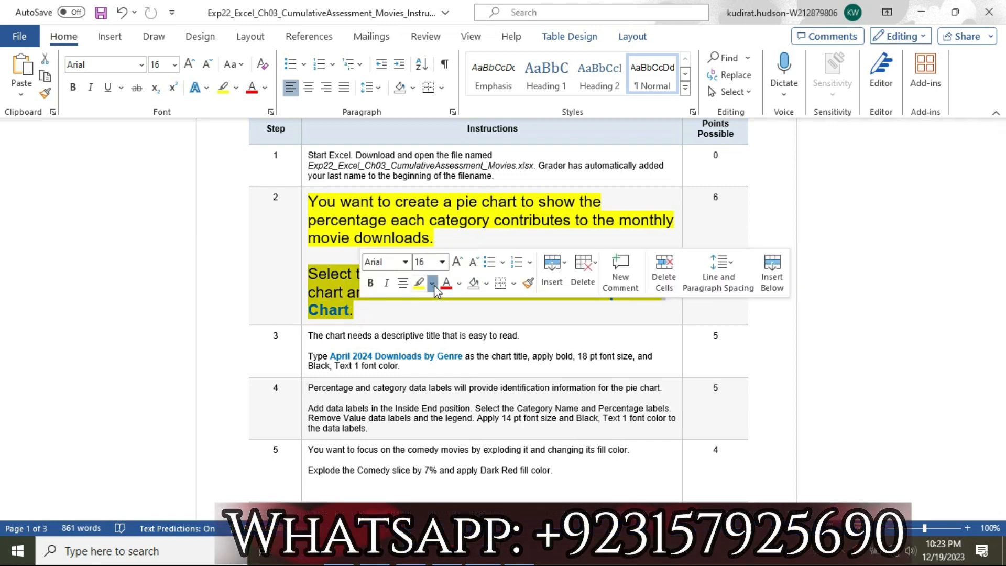
{"action": "left_click", "coordinate": [435, 285]}
{"action": "left_click", "coordinate": [466, 336]}
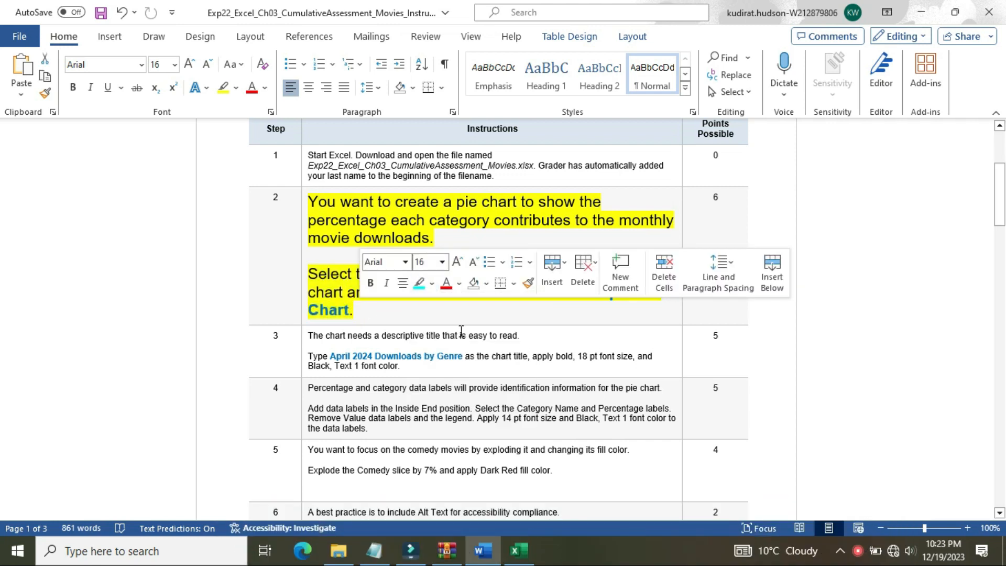
{"action": "left_click", "coordinate": [321, 279]}
Step: Switch to Excel and select the genre names in A5:A10 together with the category totals in F5:F10, as step 2 instructs
{"action": "left_click_drag", "start_coordinate": [436, 275], "coordinate": [474, 276]}
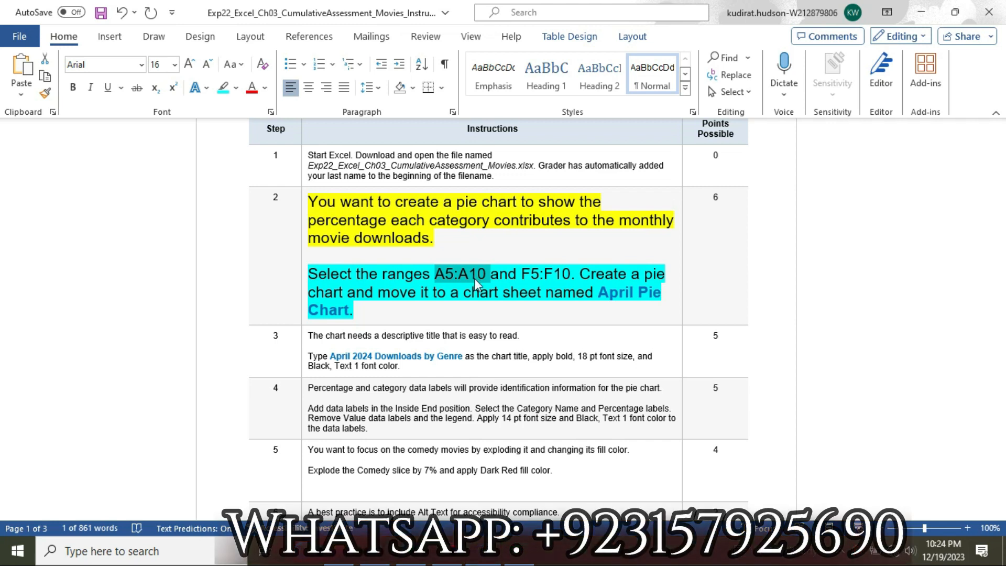
{"action": "key", "text": "alt+Tab"}
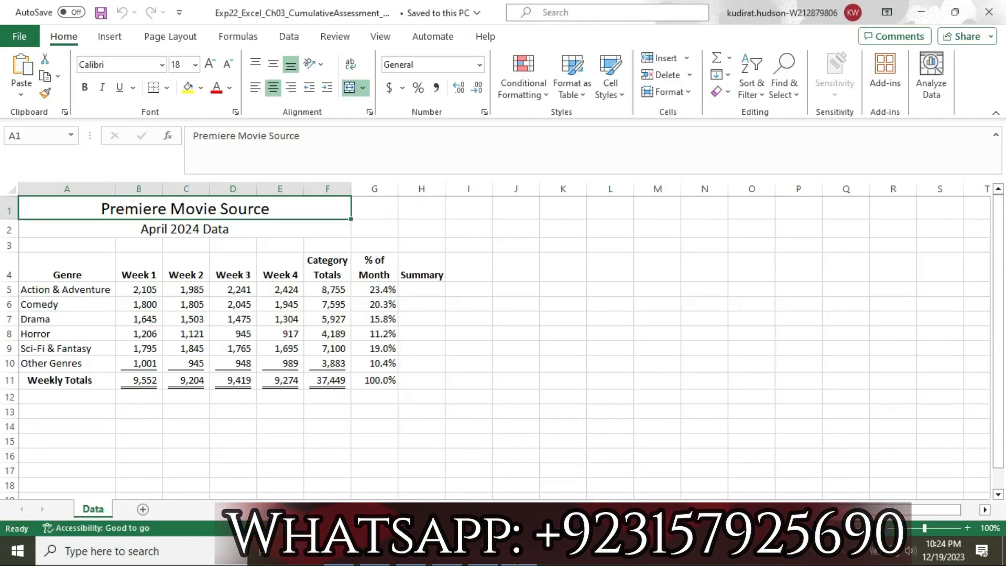
{"action": "left_click", "coordinate": [56, 137]}
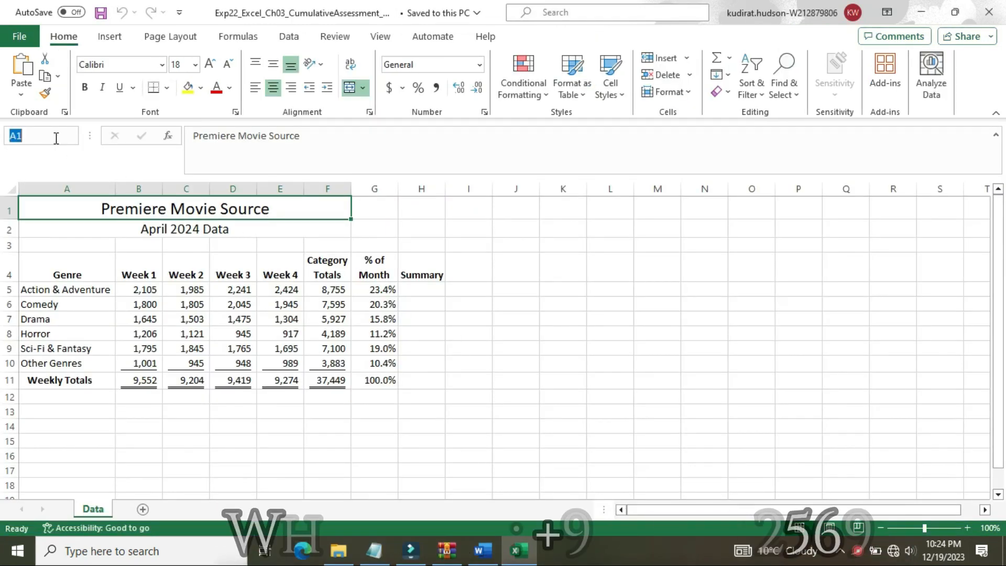
{"action": "type", "text": "A5:A10"}
{"action": "key", "text": "Return"}
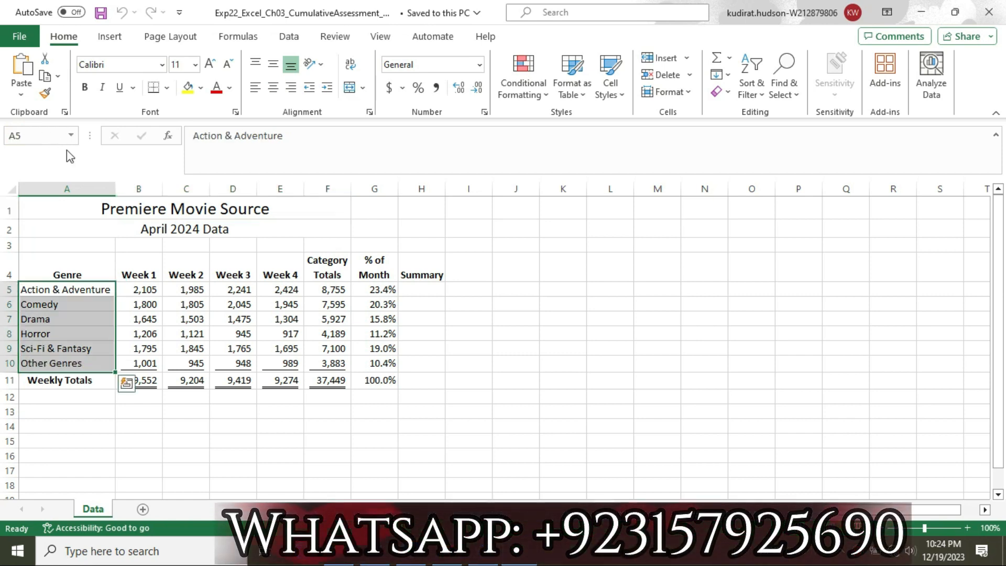
{"action": "left_click", "coordinate": [482, 551]}
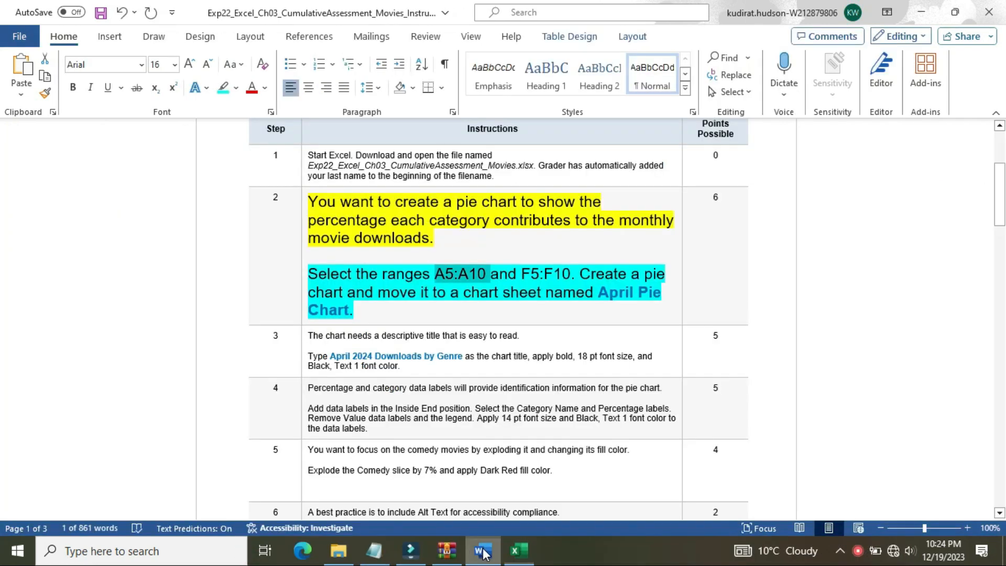
{"action": "left_click", "coordinate": [519, 550]}
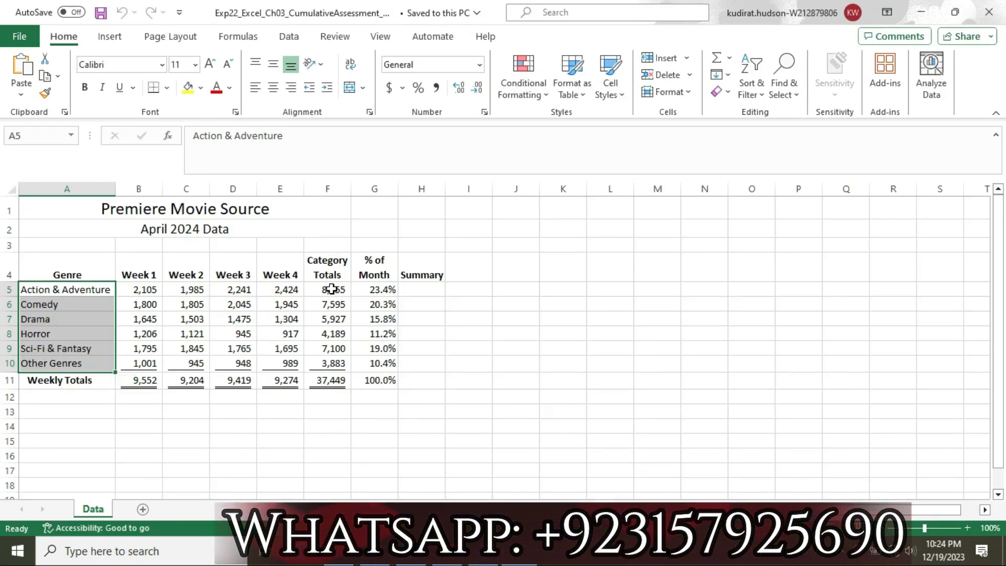
{"action": "left_click_drag", "start_coordinate": [334, 311], "coordinate": [336, 356]}
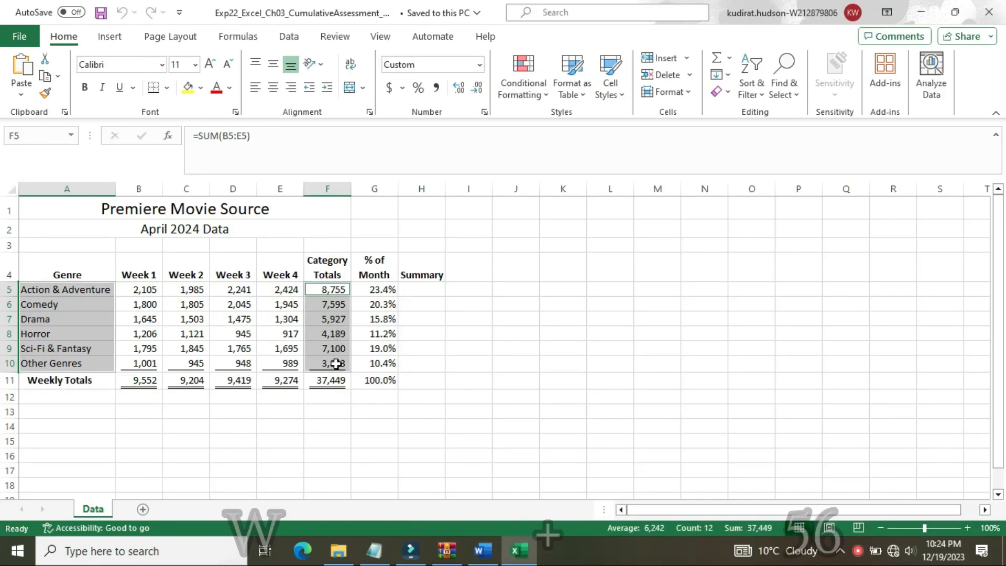
Step: Review the pie chart instruction of step 2 in Word, and insert a standard pie chart of the selected genres and totals in Excel
{"action": "mouse_move", "coordinate": [482, 551]}
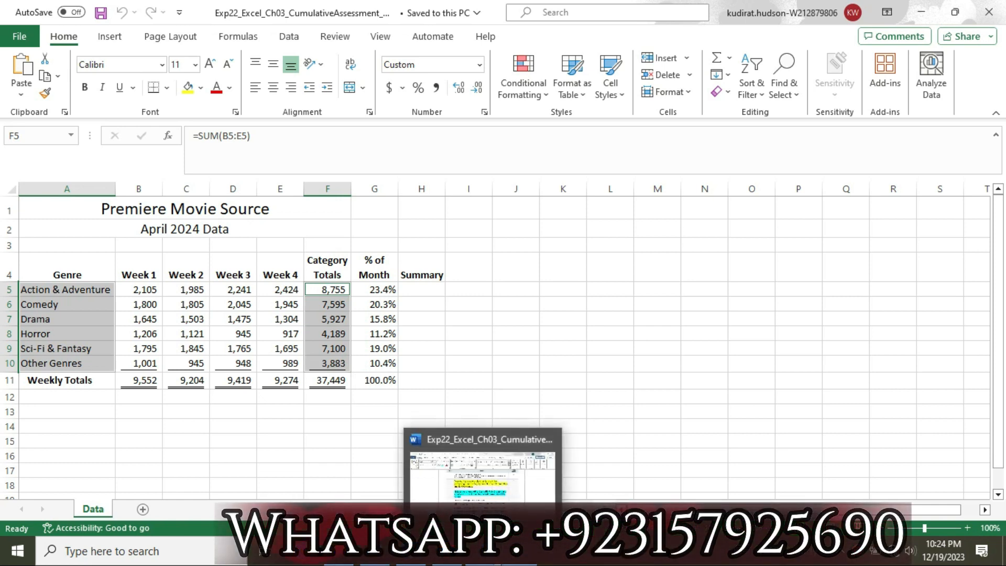
{"action": "left_click", "coordinate": [485, 479]}
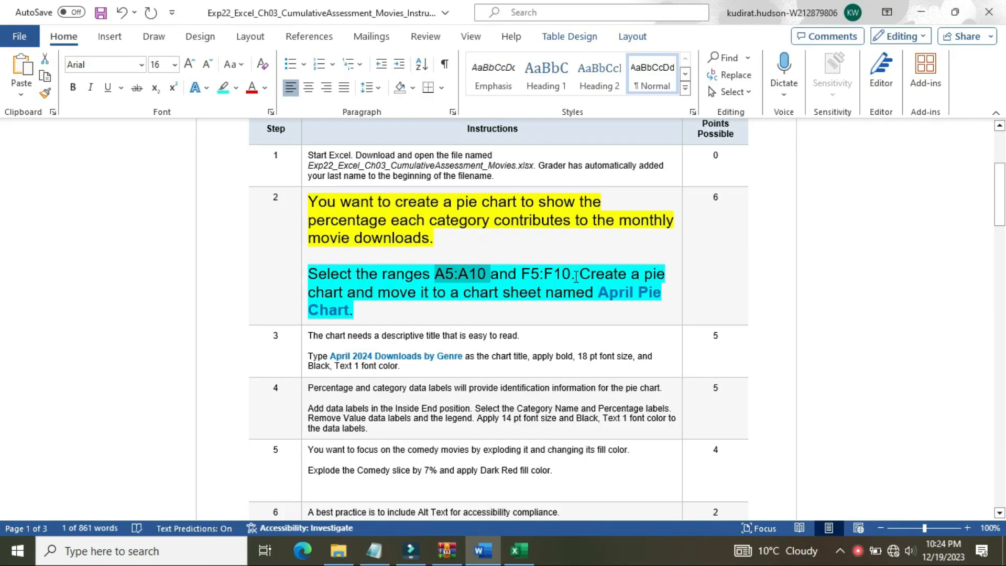
{"action": "left_click_drag", "start_coordinate": [647, 277], "coordinate": [344, 296]}
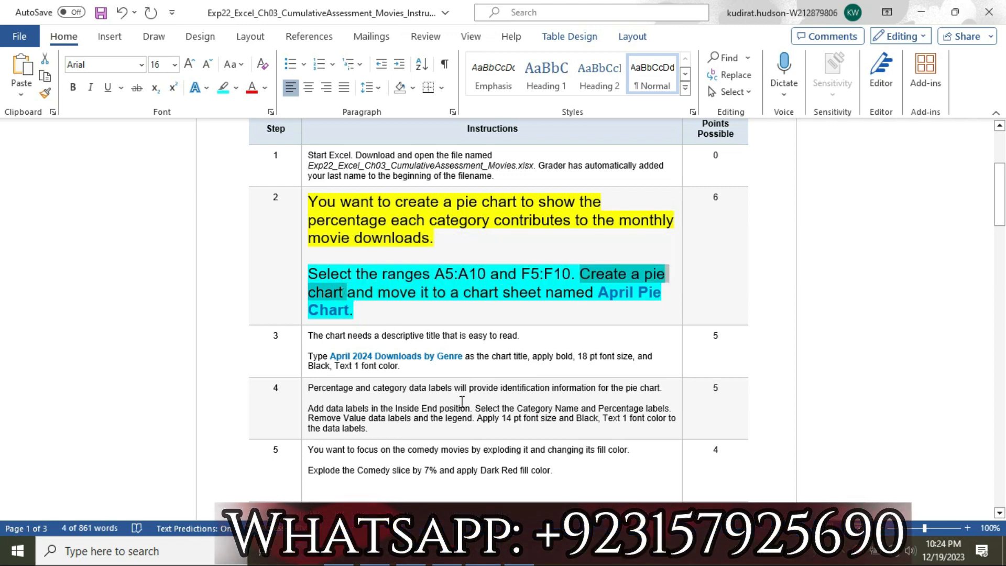
{"action": "left_click", "coordinate": [527, 555]}
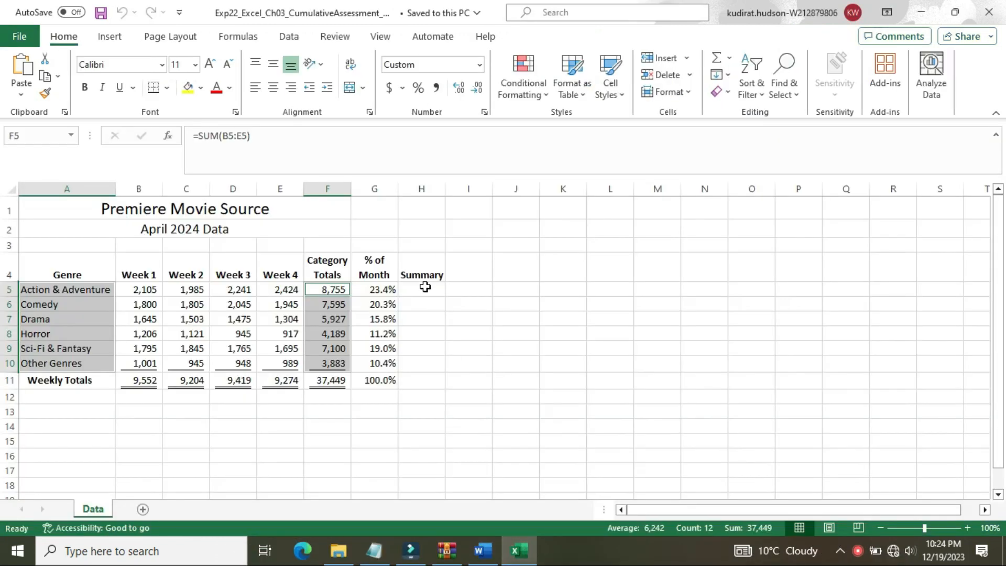
{"action": "left_click", "coordinate": [109, 36]}
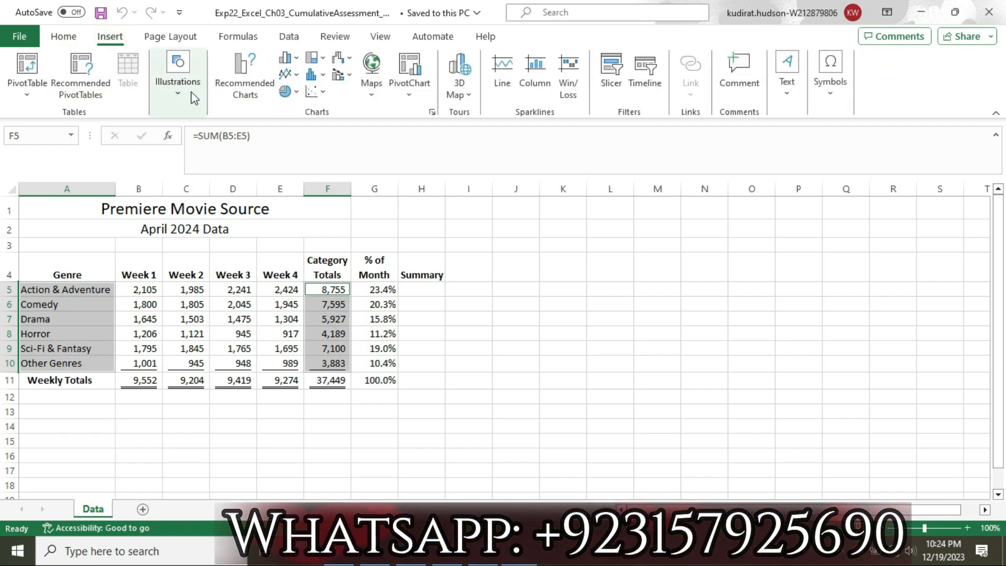
{"action": "left_click", "coordinate": [249, 93]}
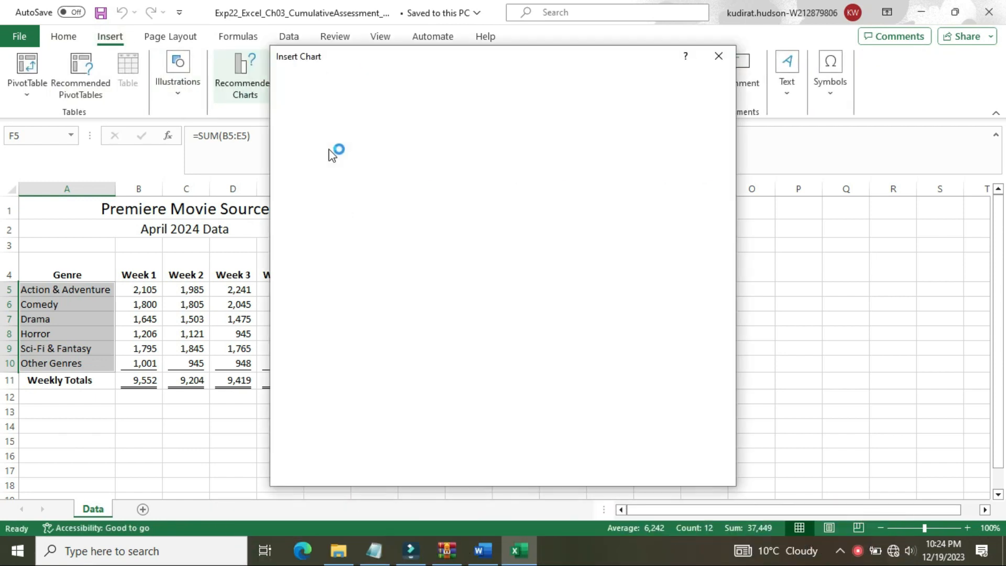
{"action": "left_click", "coordinate": [401, 80]}
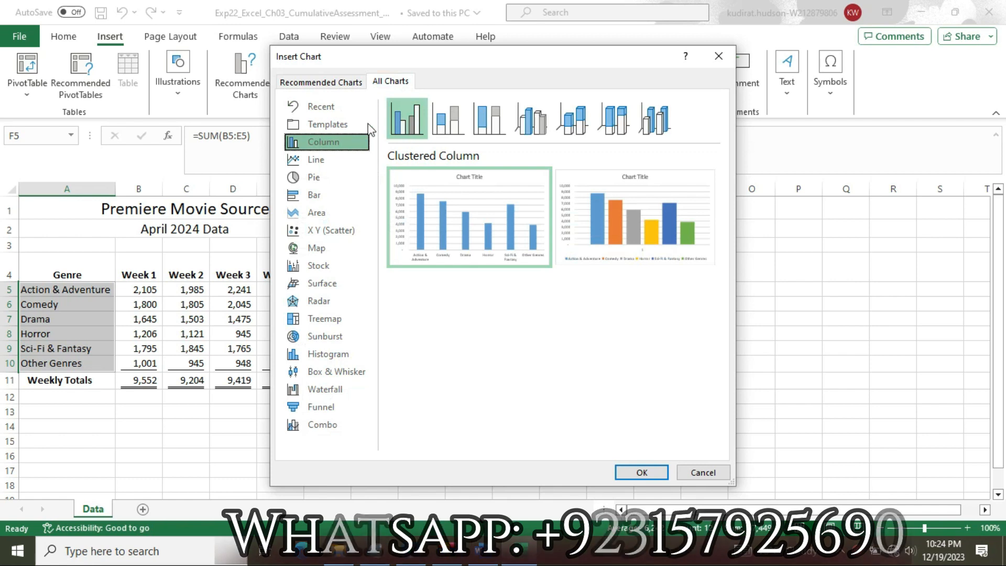
{"action": "left_click", "coordinate": [347, 180]}
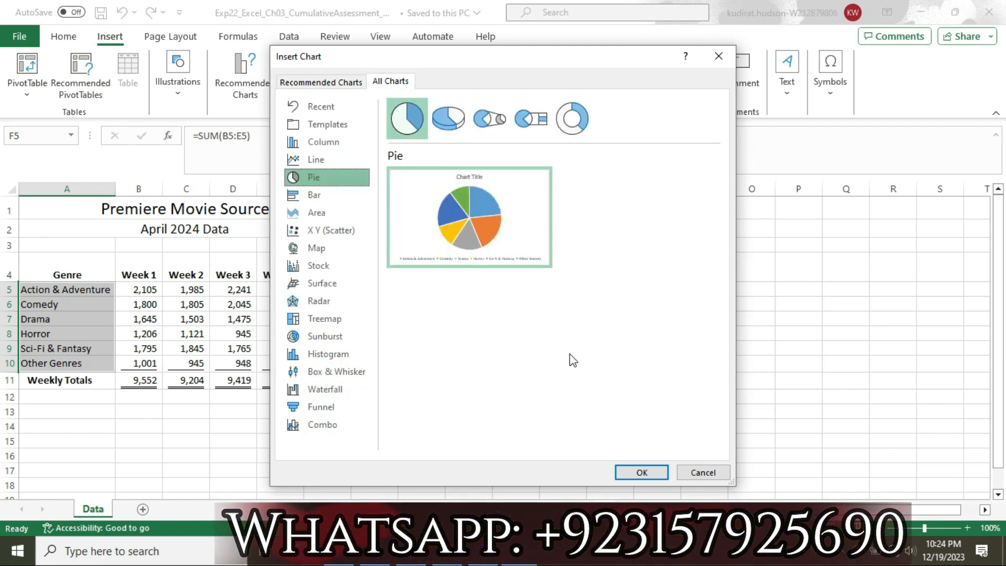
{"action": "left_click", "coordinate": [638, 472]}
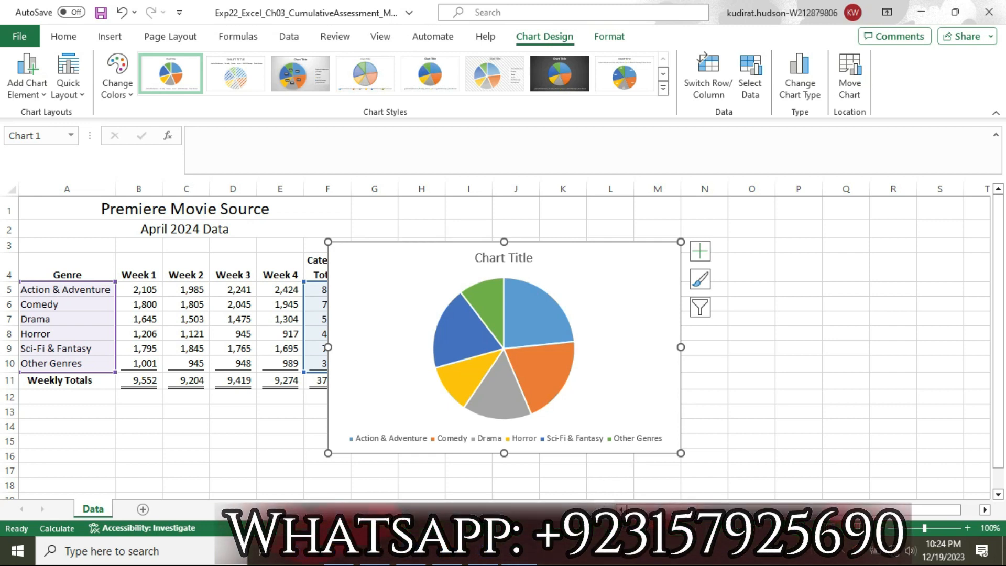
Step: Move the pie chart to a new chart sheet named April Pie Chart in Excel, taking the name from step 2 in Word
{"action": "left_click", "coordinate": [482, 551]}
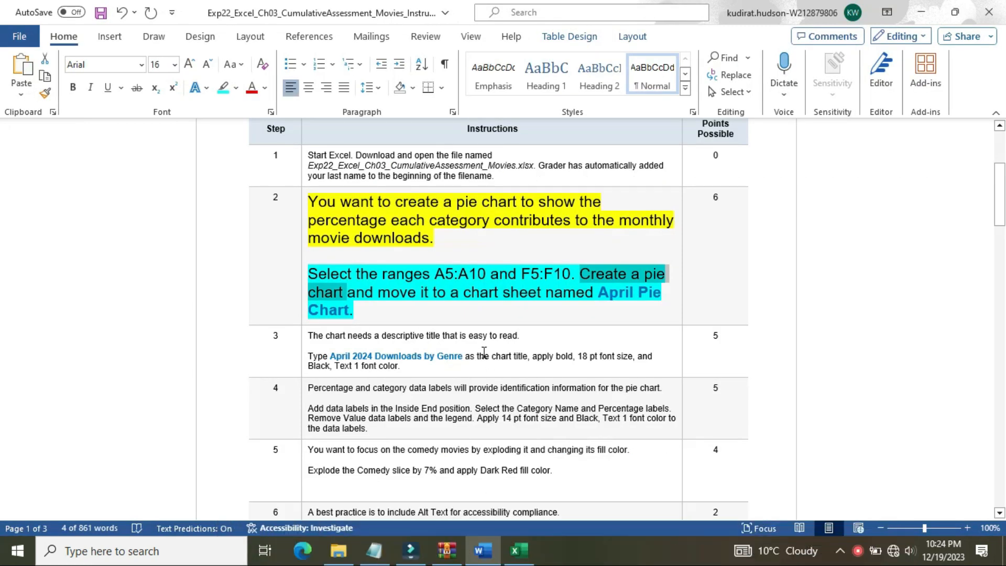
{"action": "left_click_drag", "start_coordinate": [379, 293], "coordinate": [535, 304]}
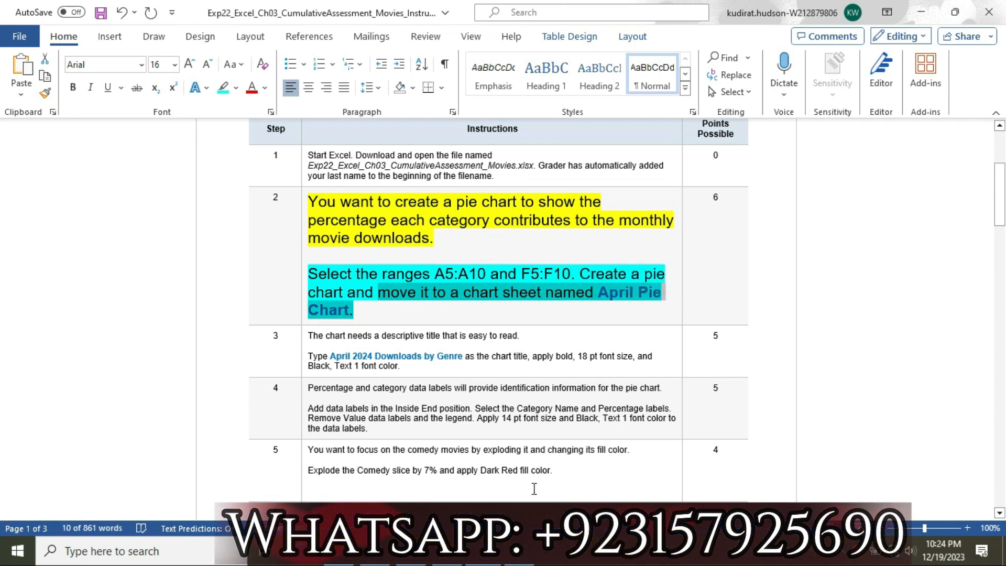
{"action": "left_click", "coordinate": [518, 551]}
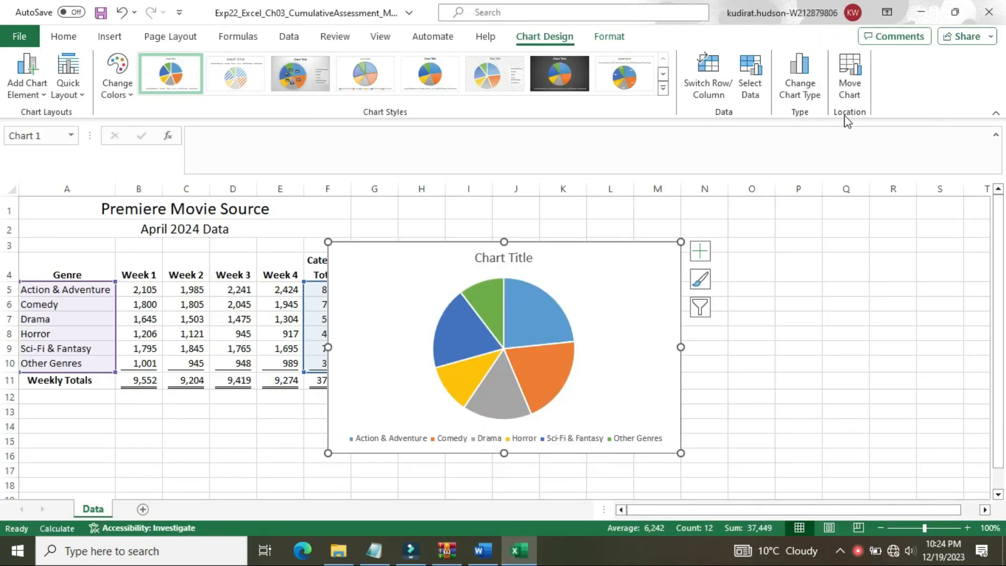
{"action": "left_click", "coordinate": [849, 84]}
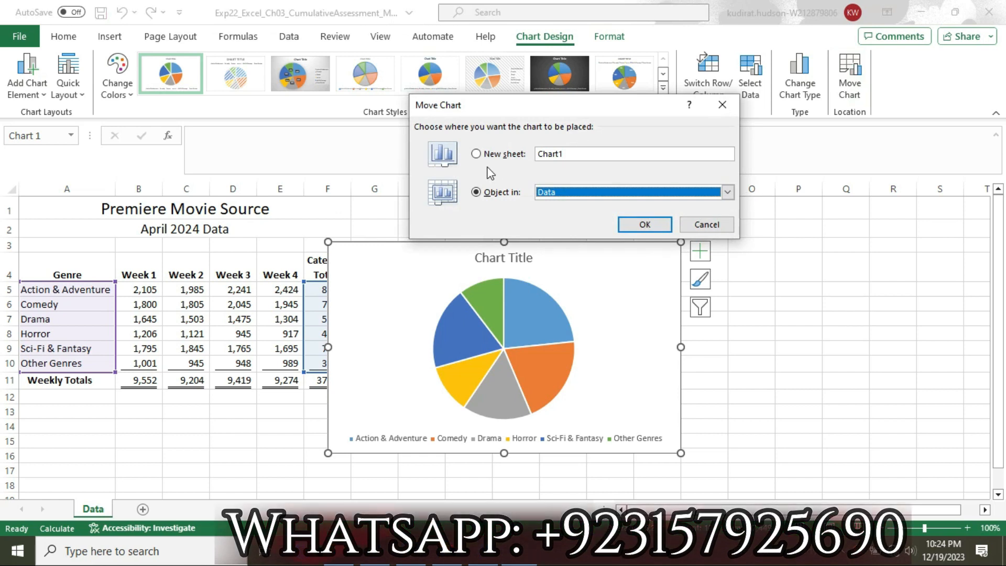
{"action": "left_click", "coordinate": [477, 155]}
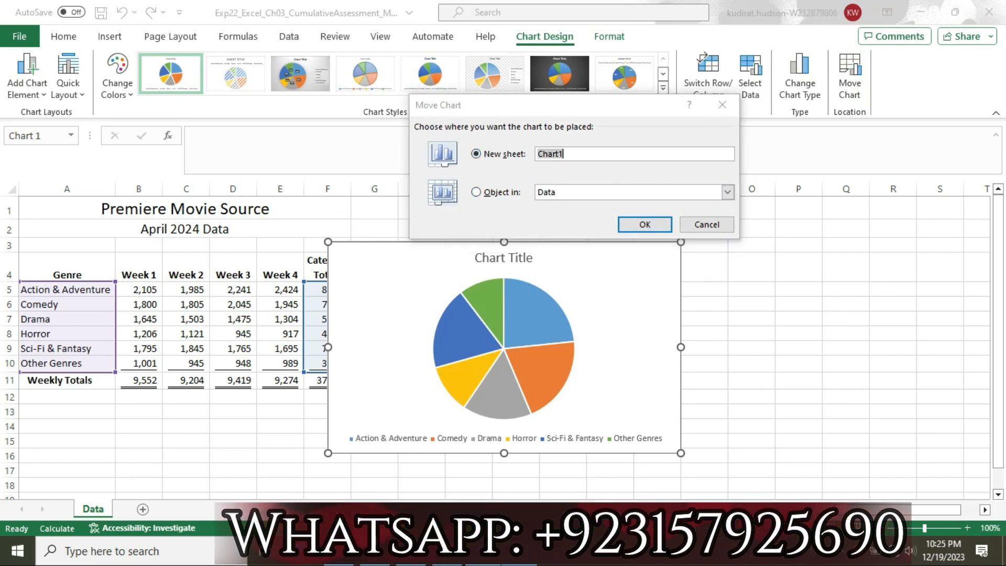
{"action": "left_click", "coordinate": [483, 550]}
{"action": "left_click", "coordinate": [600, 298]}
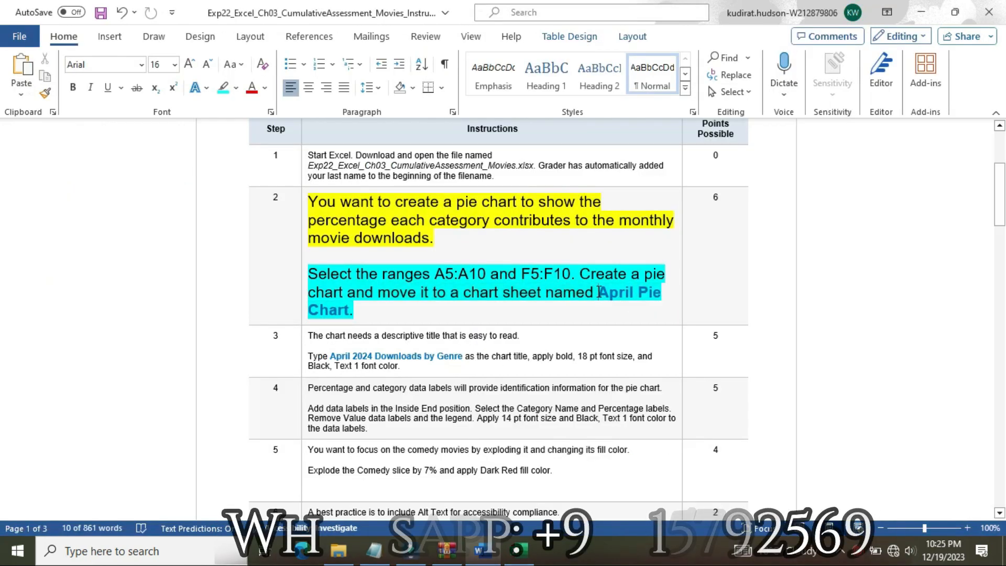
{"action": "left_click_drag", "start_coordinate": [599, 298], "coordinate": [349, 308]}
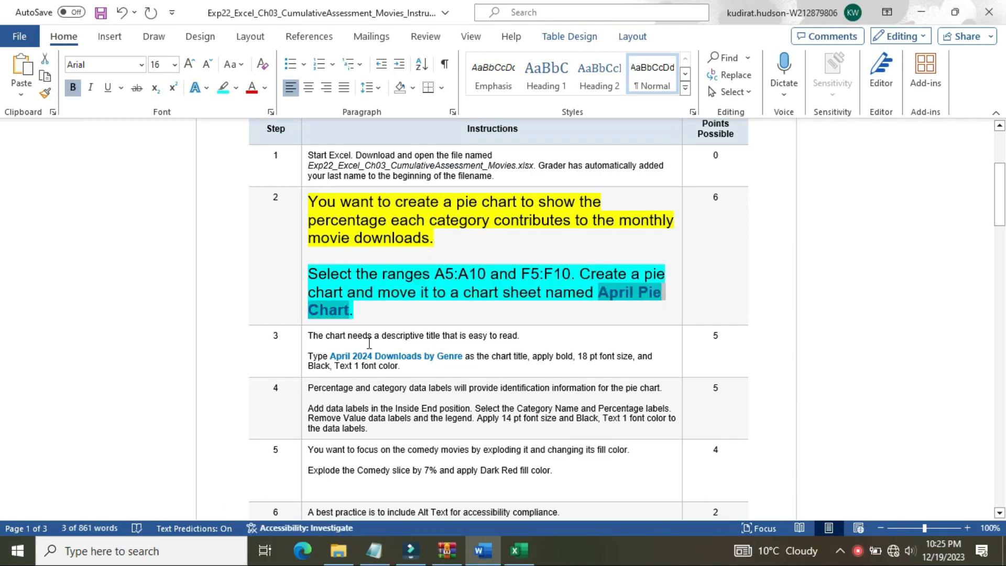
{"action": "left_click", "coordinate": [518, 550]}
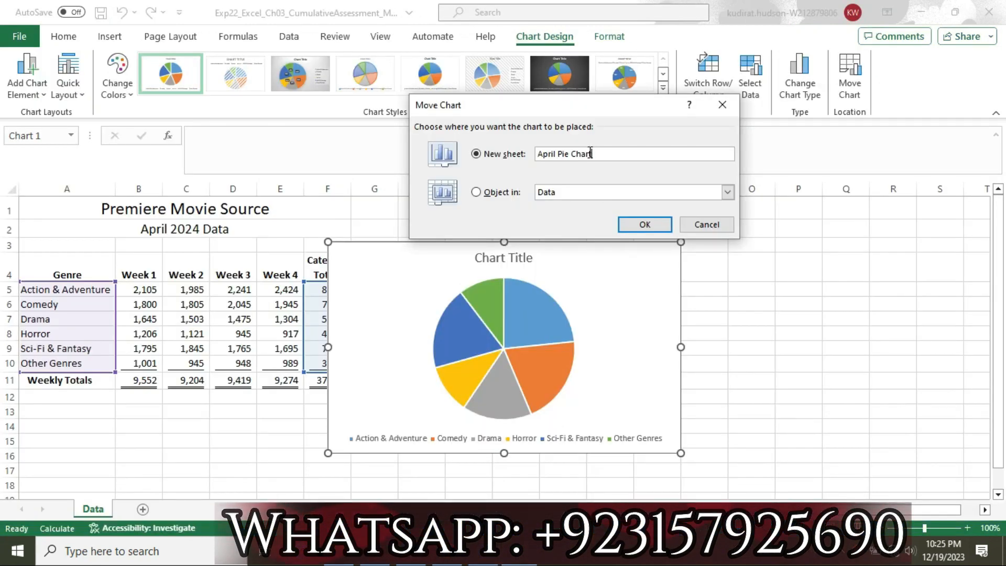
{"action": "left_click", "coordinate": [638, 231]}
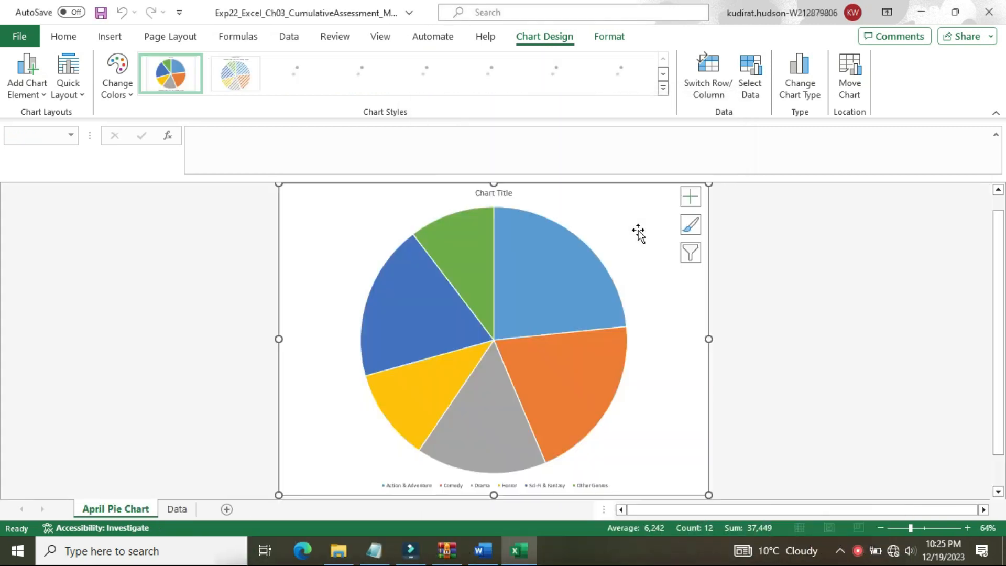
Step: Return to Word and reset the step 2 instruction to 9 pt with no highlight
{"action": "left_click", "coordinate": [492, 559]}
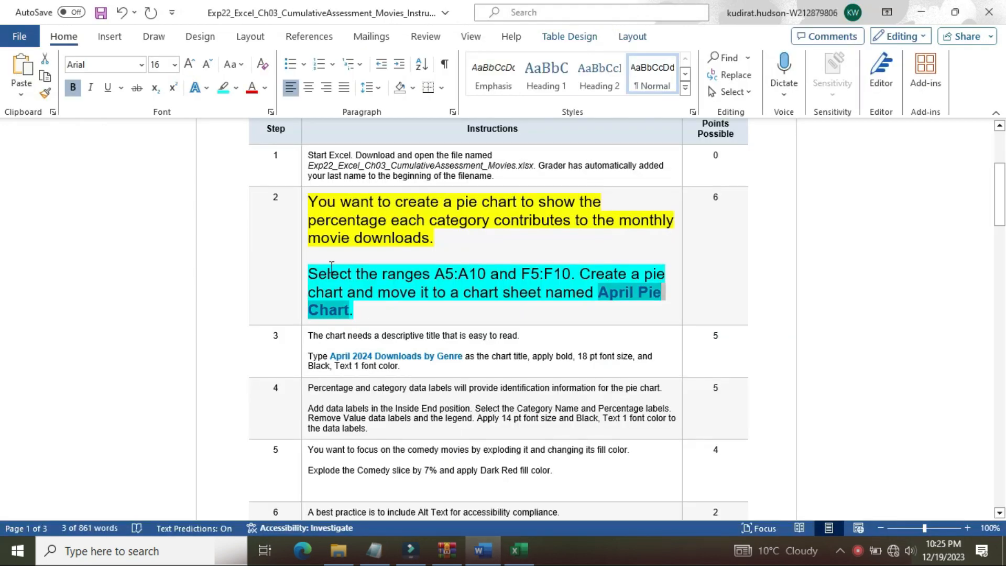
{"action": "left_click", "coordinate": [300, 249]}
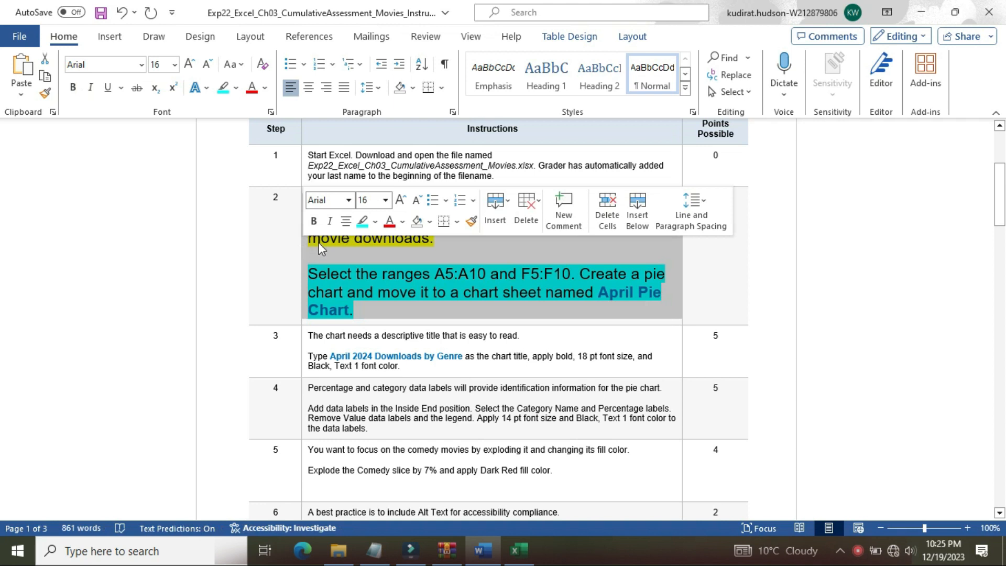
{"action": "left_click", "coordinate": [386, 200]}
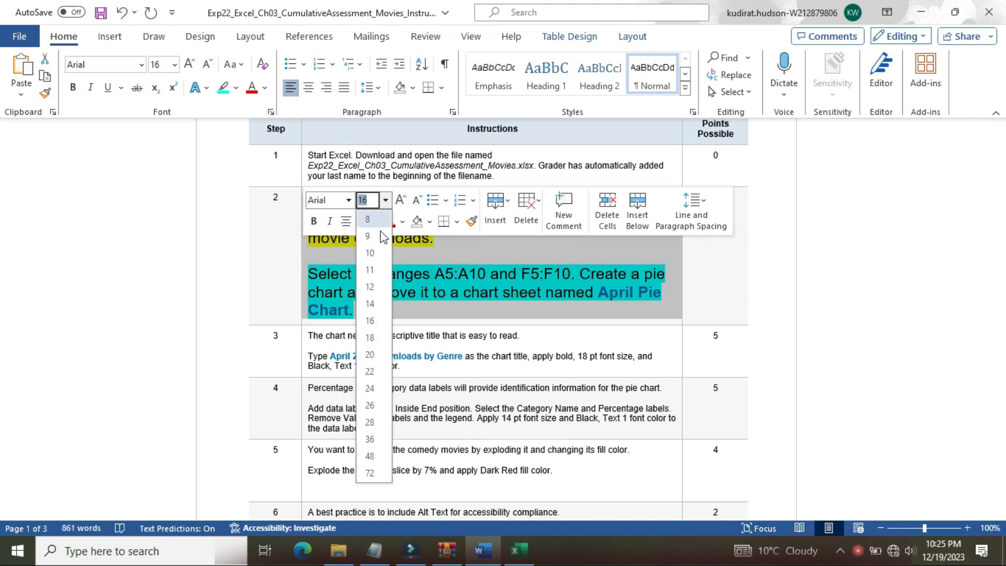
{"action": "left_click", "coordinate": [378, 233]}
{"action": "left_click", "coordinate": [375, 221]}
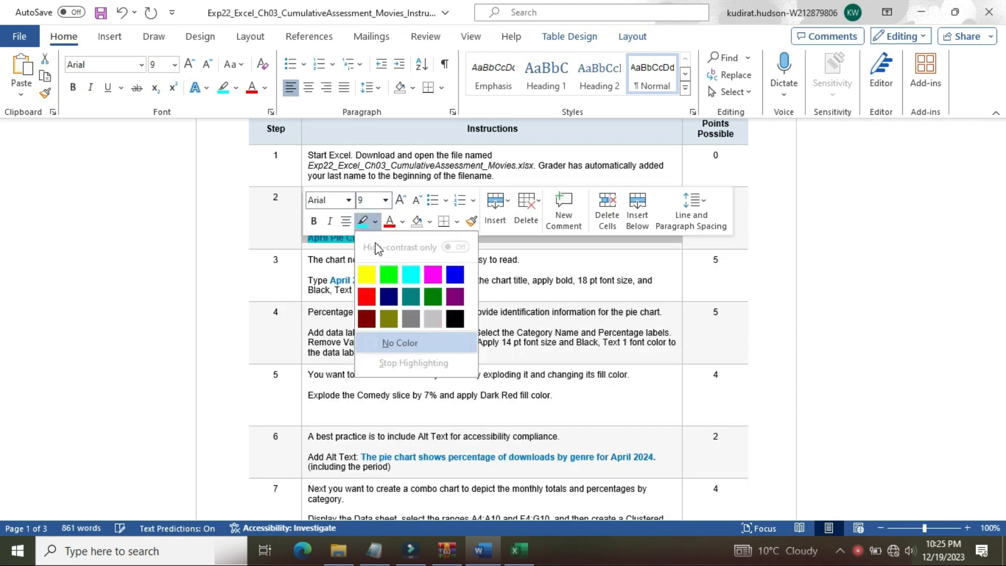
{"action": "left_click", "coordinate": [391, 341]}
Step: Enlarge the step 3 instruction text to 16 pt and highlight it yellow
{"action": "left_click", "coordinate": [303, 269]}
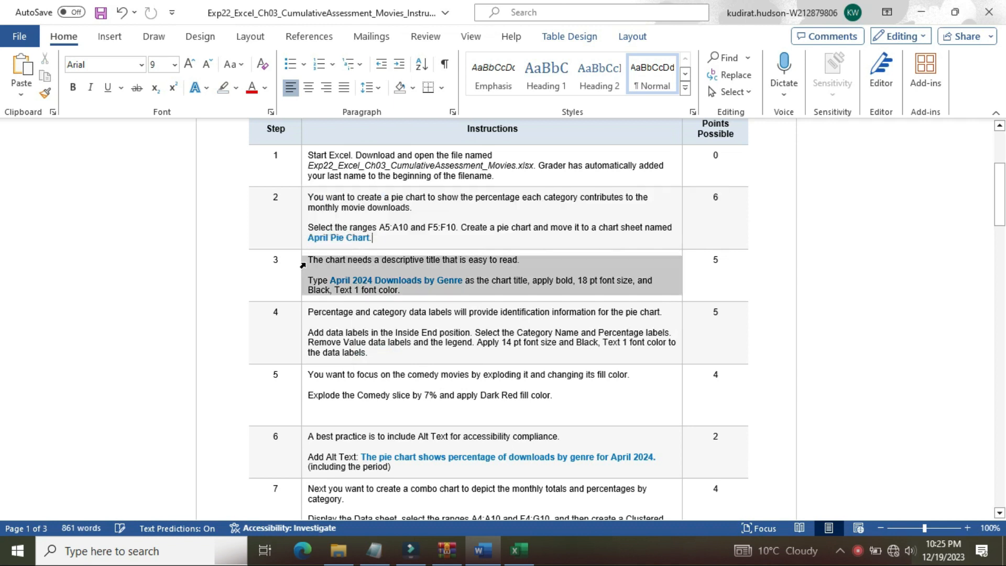
{"action": "left_click", "coordinate": [385, 217]}
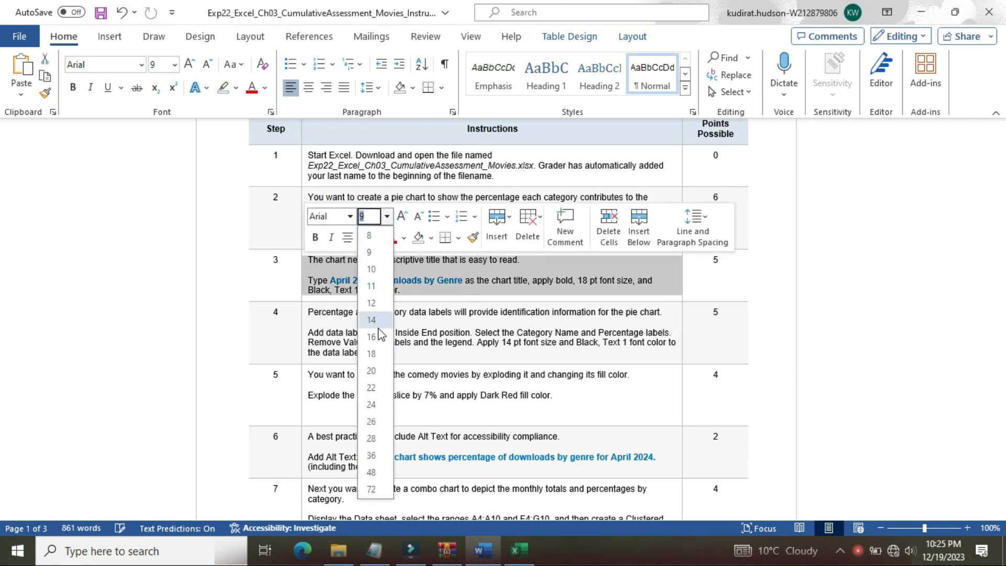
{"action": "left_click", "coordinate": [374, 334]}
{"action": "left_click", "coordinate": [377, 238]}
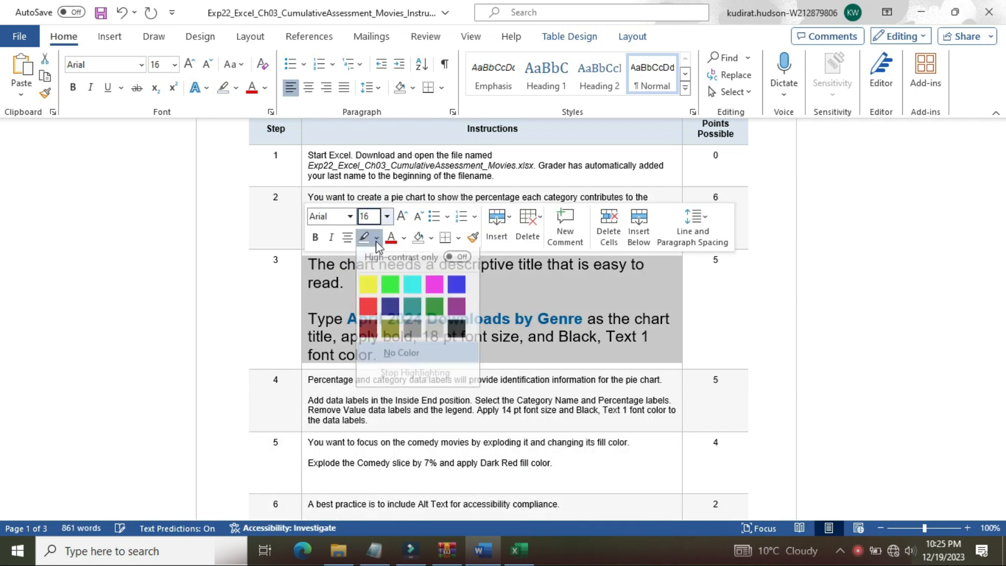
{"action": "left_click", "coordinate": [368, 289]}
{"action": "left_click", "coordinate": [532, 301]}
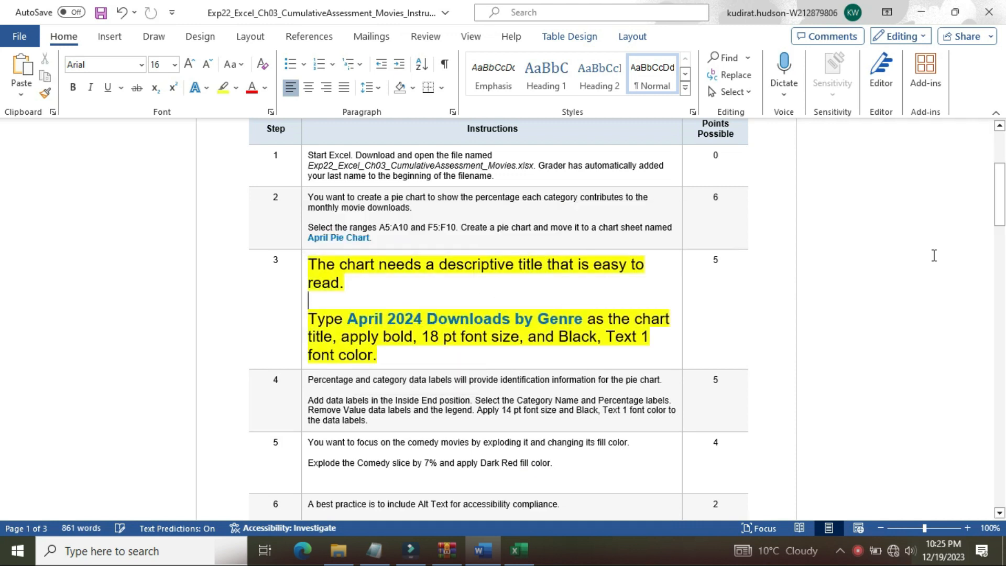
Step: Highlight the second paragraph of step 3, about the chart title and its formatting, in turquoise
{"action": "scroll", "coordinate": [5, 201], "scroll_direction": "down", "scroll_amount": 4}
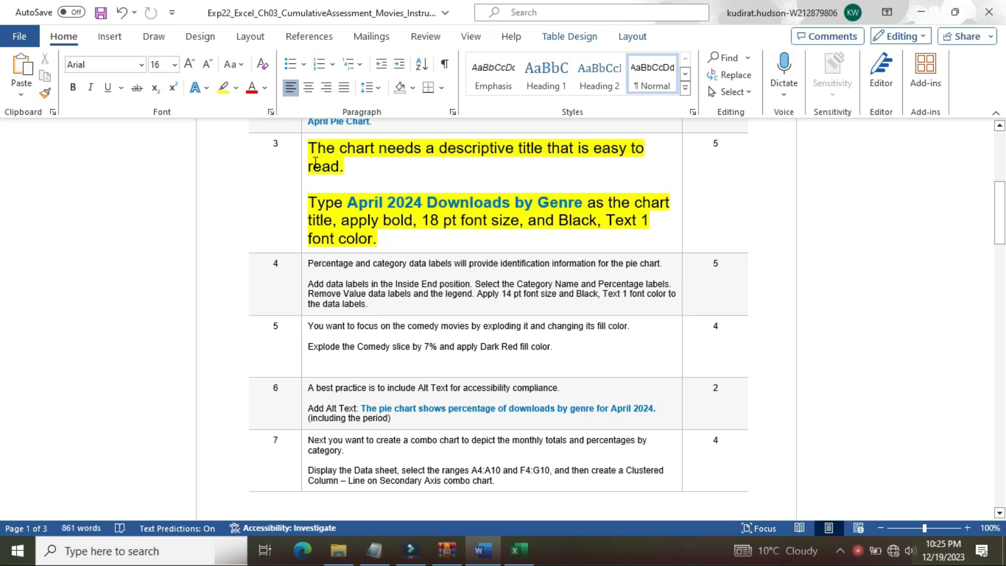
{"action": "left_click_drag", "start_coordinate": [313, 200], "coordinate": [377, 239]}
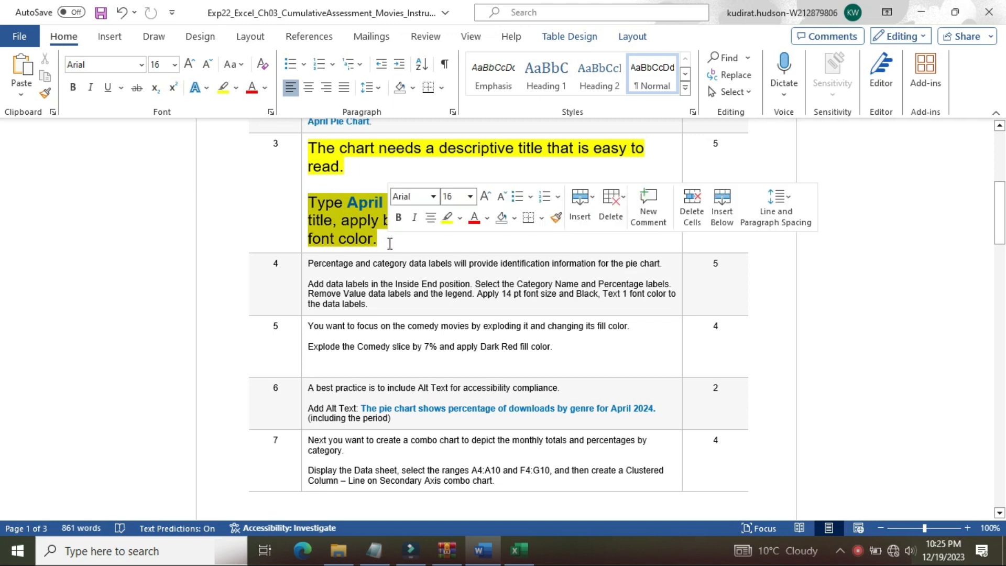
{"action": "left_click", "coordinate": [459, 218]}
{"action": "left_click", "coordinate": [496, 269]}
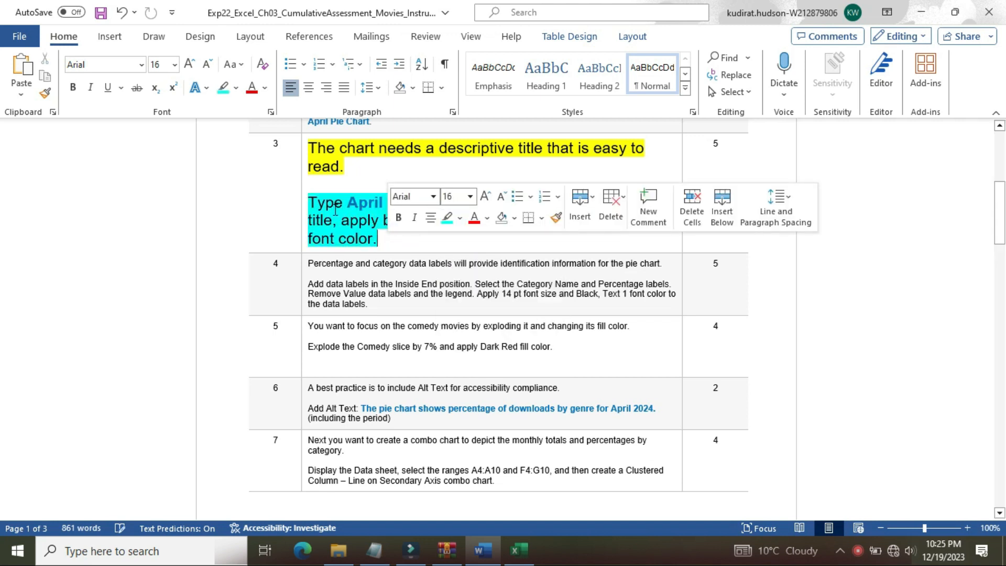
Step: Copy the chart title April 2024 Downloads by Genre from step 3 and switch to the Excel workbook
{"action": "left_click_drag", "start_coordinate": [347, 202], "coordinate": [560, 199]}
{"action": "key", "text": "ctrl+c"}
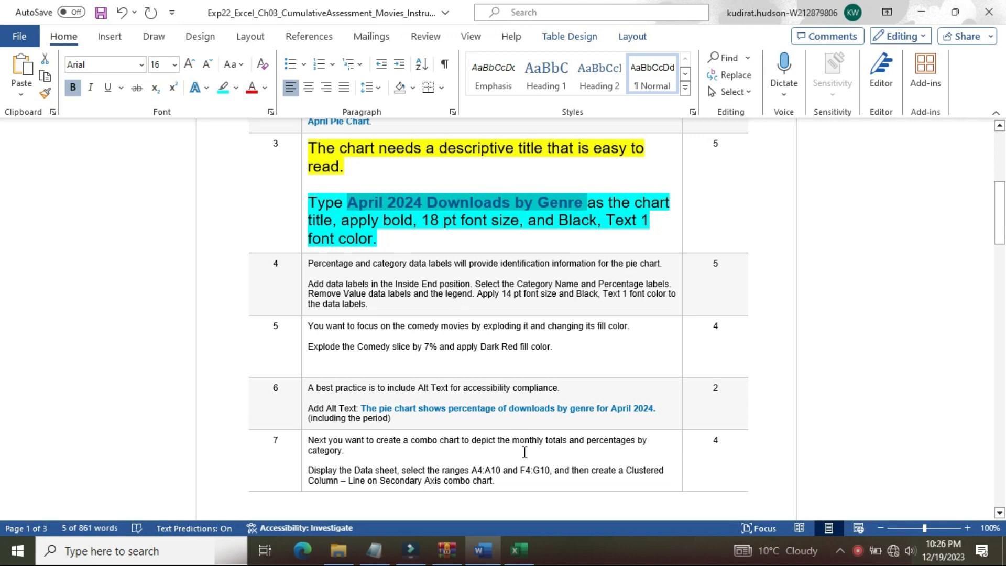
{"action": "left_click", "coordinate": [519, 550]}
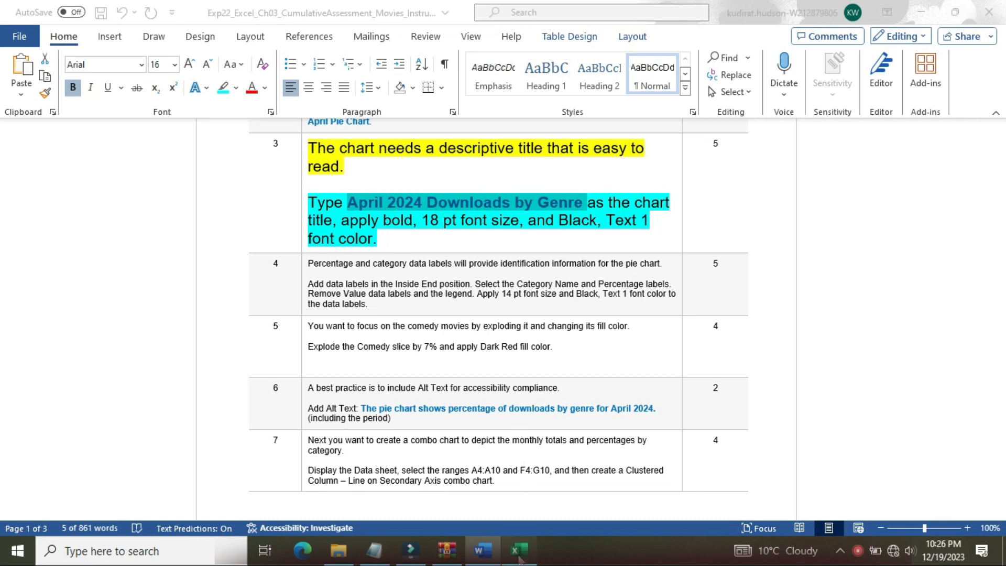
Step: Try to replace the pie chart's title placeholder by deleting it and entering the copied text in the formula bar
{"action": "left_click", "coordinate": [503, 195]}
{"action": "left_click_drag", "start_coordinate": [514, 193], "coordinate": [478, 192]}
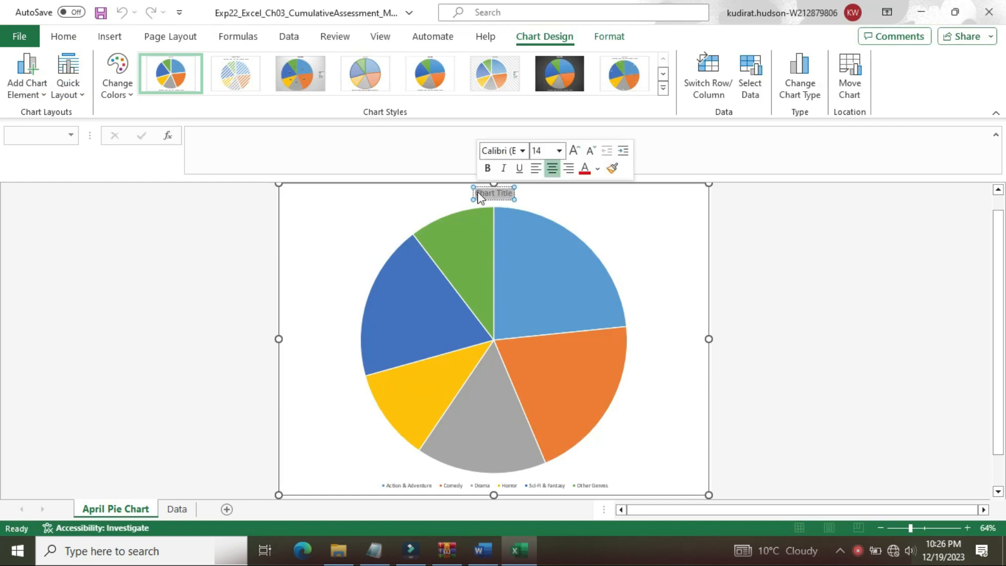
{"action": "key", "text": "BackSpace"}
{"action": "left_click", "coordinate": [480, 155]}
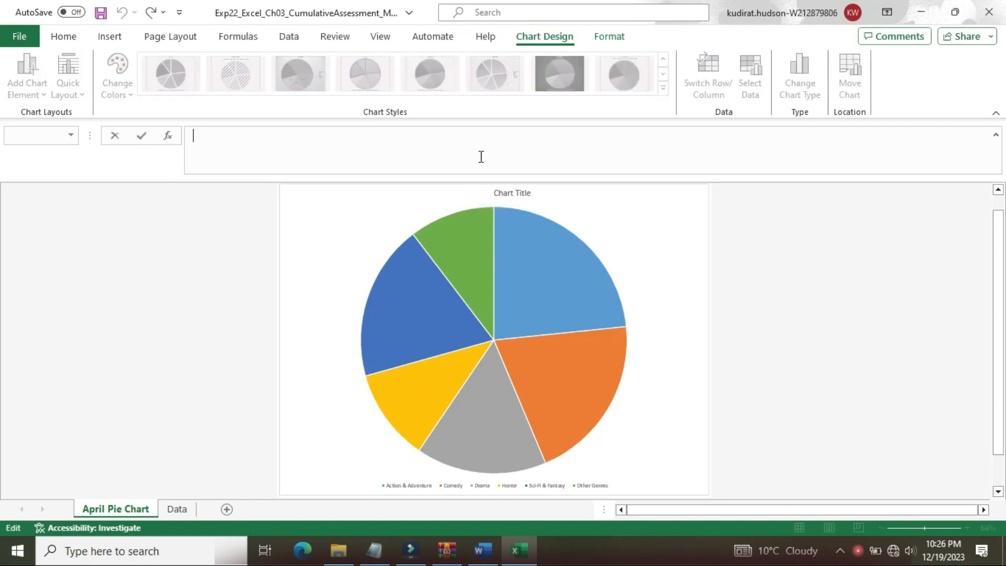
{"action": "mouse_move", "coordinate": [570, 238]}
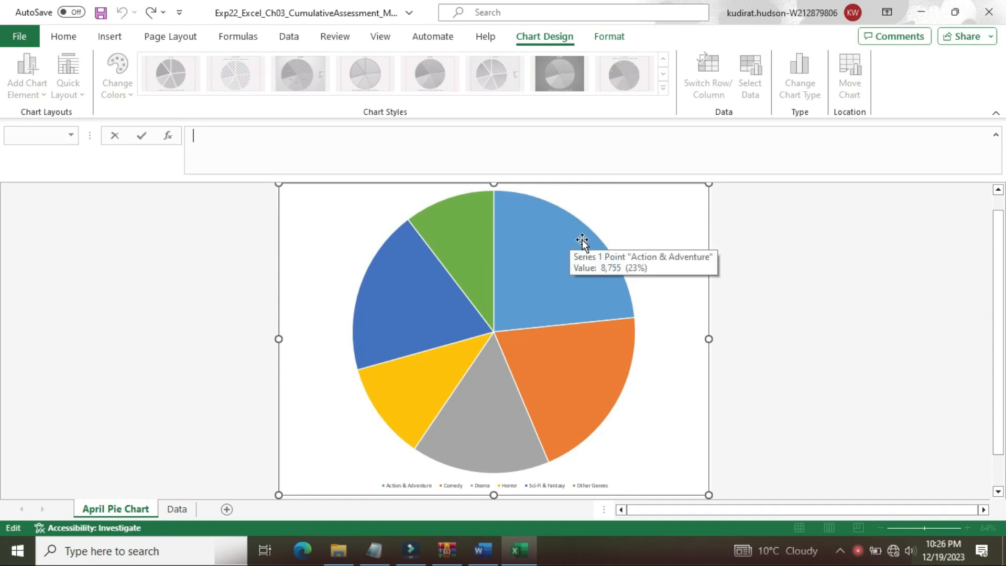
{"action": "key", "text": "ctrl+v"}
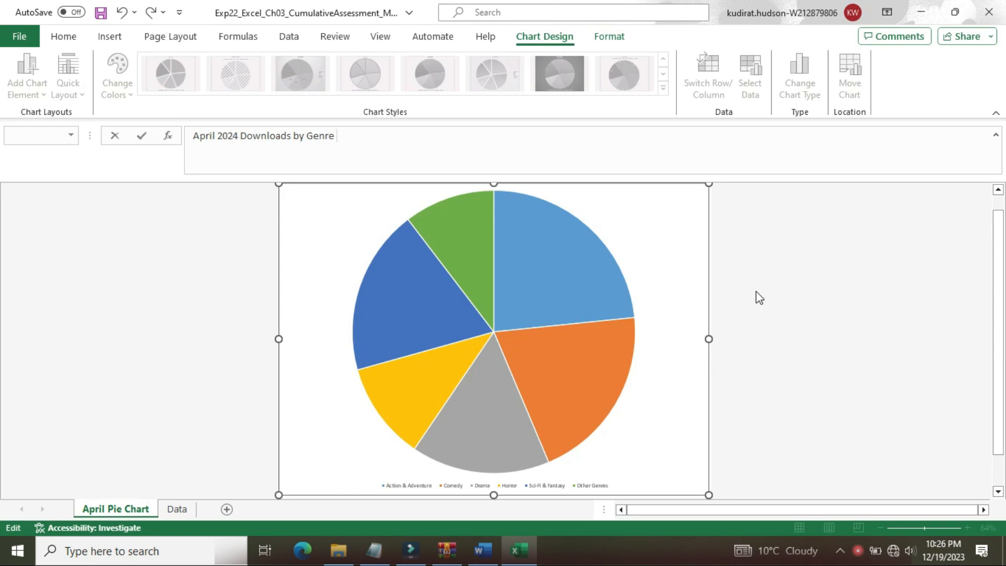
{"action": "key", "text": "Return"}
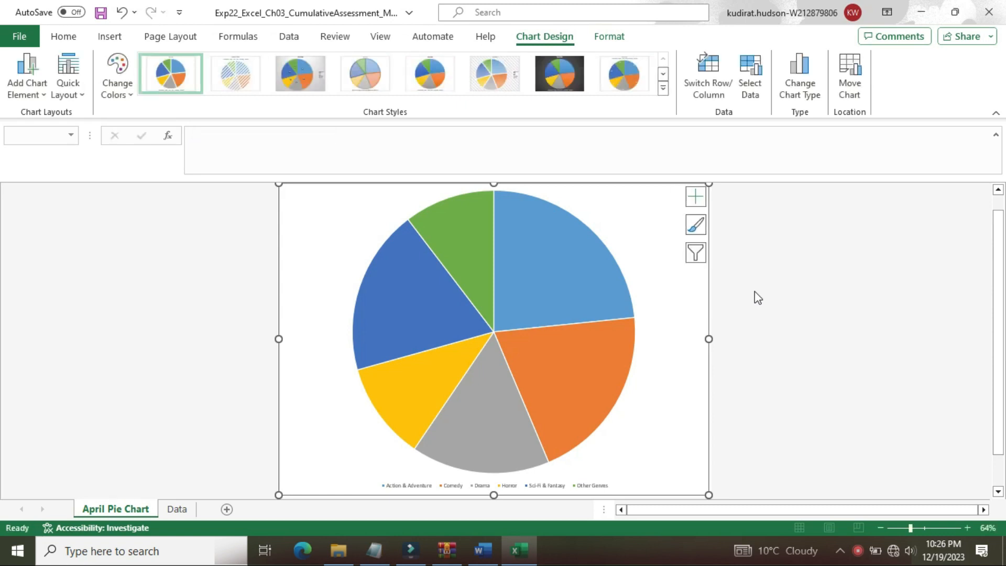
{"action": "left_click", "coordinate": [617, 215]}
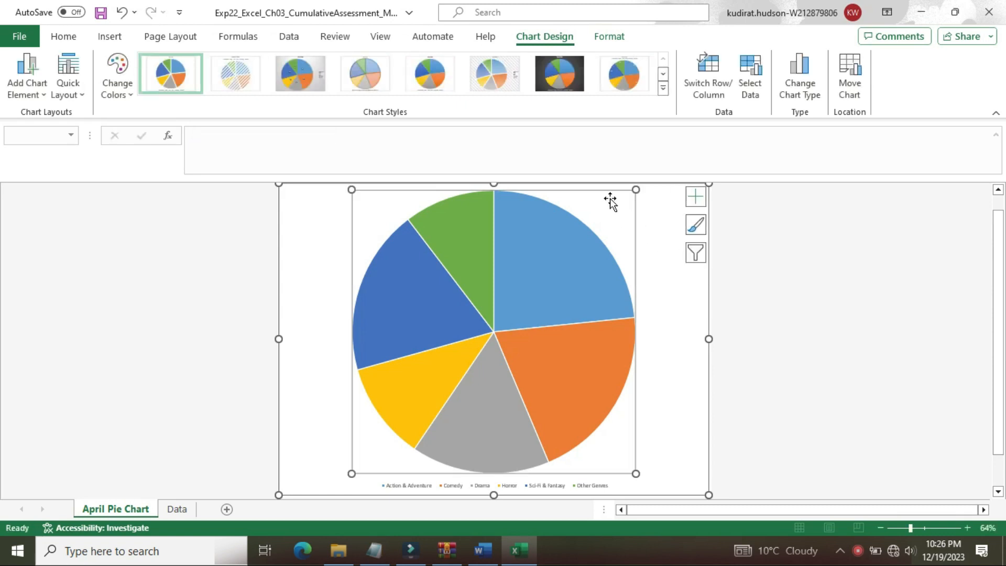
{"action": "left_click", "coordinate": [668, 217]}
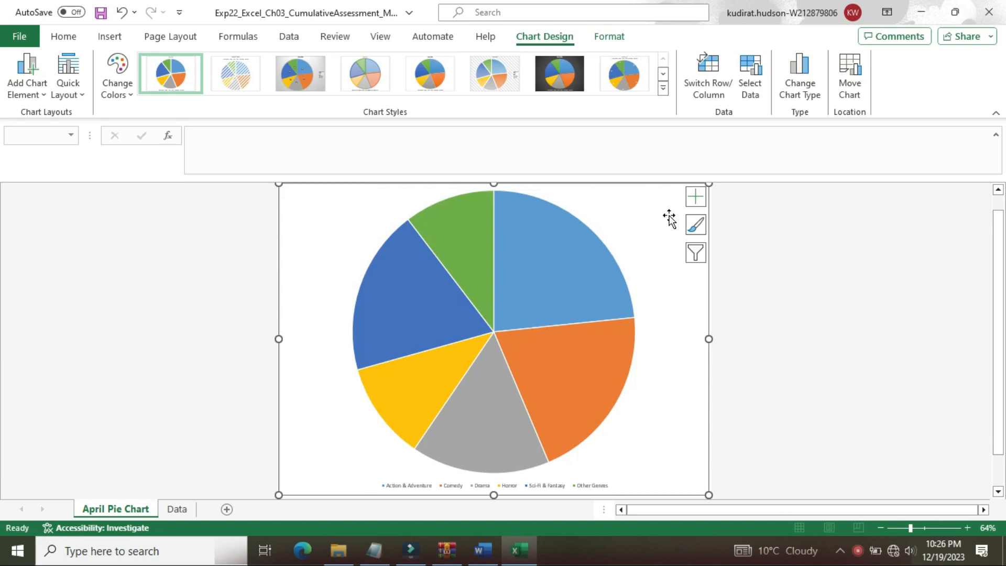
Step: Undo the title deletion, try pasting the copied text directly onto the chart title, and undo that paste
{"action": "key", "text": "ctrl+z"}
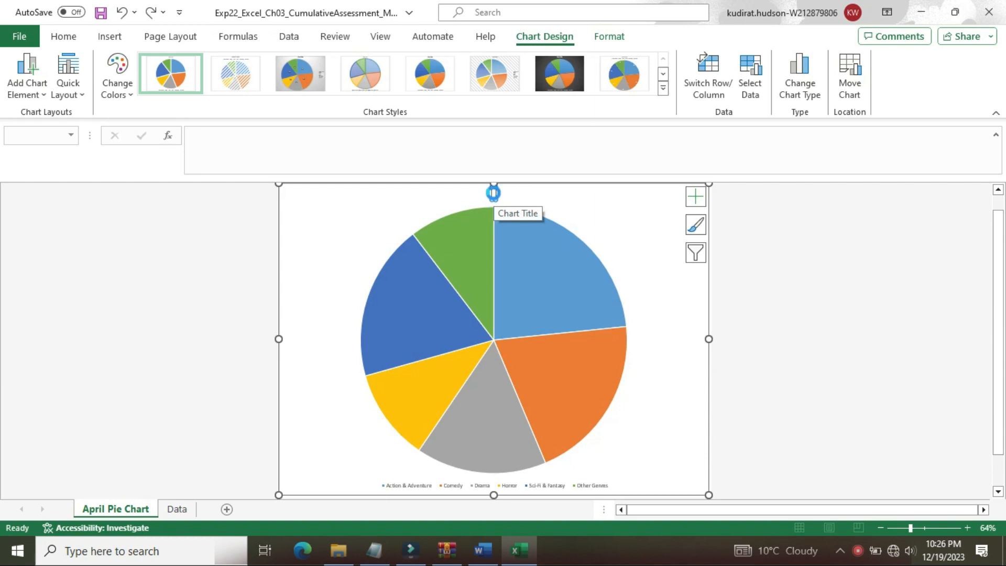
{"action": "key", "text": "ctrl+v"}
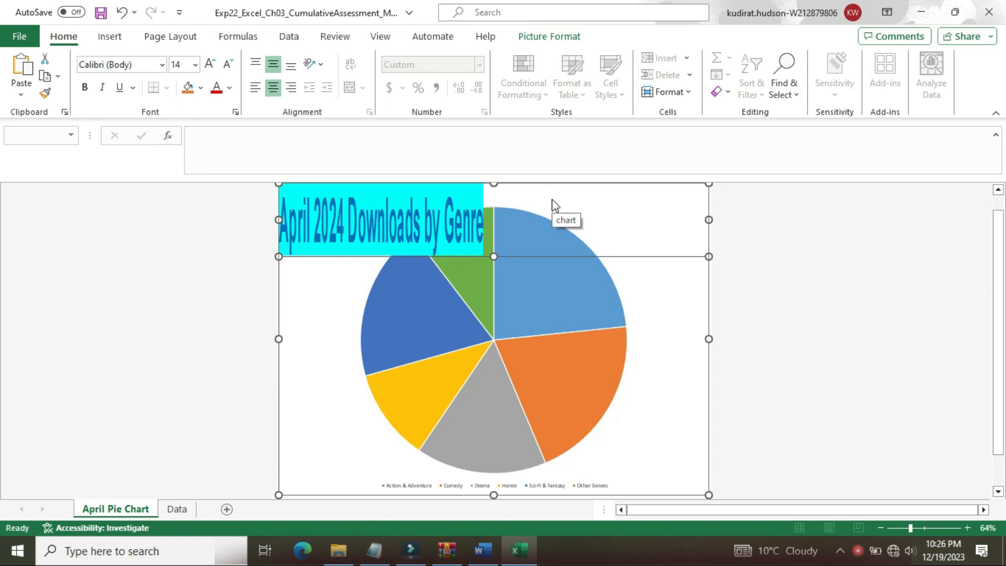
{"action": "key", "text": "ctrl+z"}
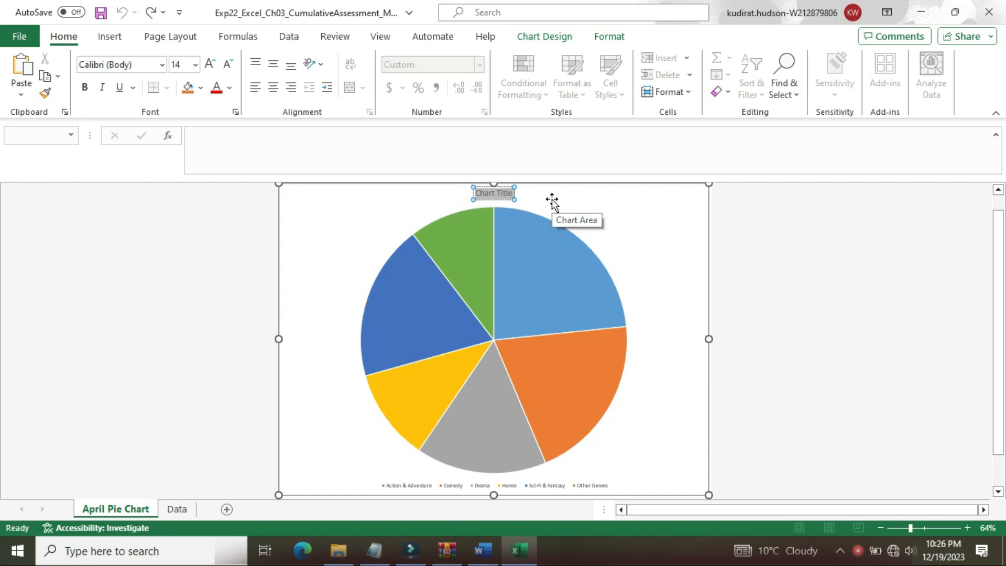
Step: Replace the pie chart's title placeholder with April 2024 Downloads by Genre, checking the wording against step 3 in Word
{"action": "key", "text": "Delete"}
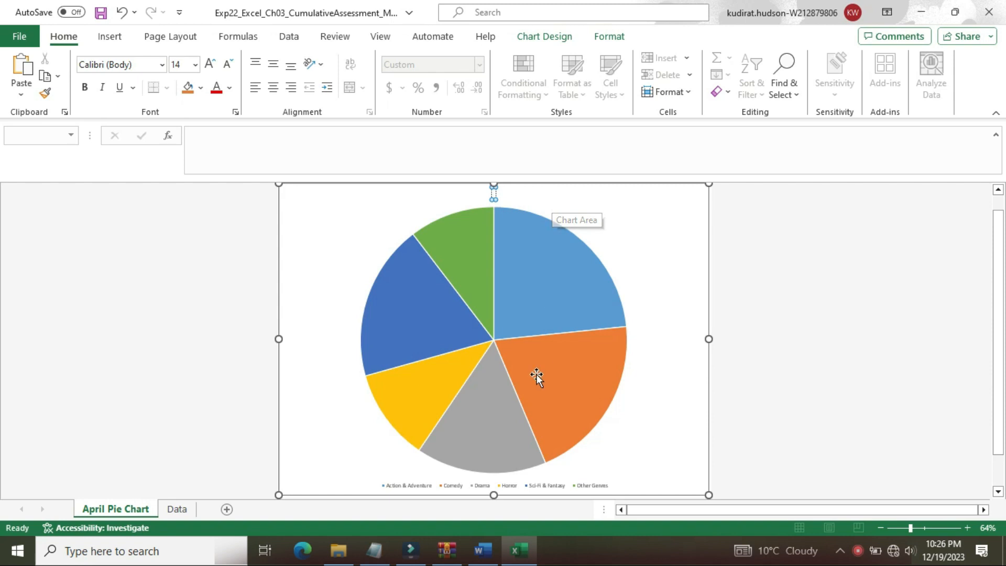
{"action": "mouse_move", "coordinate": [482, 550]}
{"action": "mouse_move", "coordinate": [482, 506]}
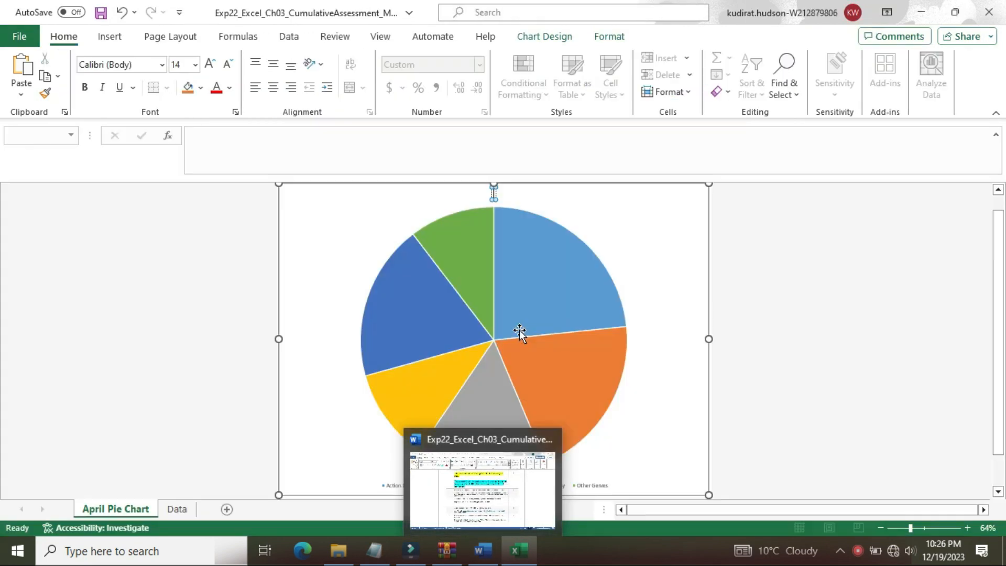
{"action": "type", "text": "ril"}
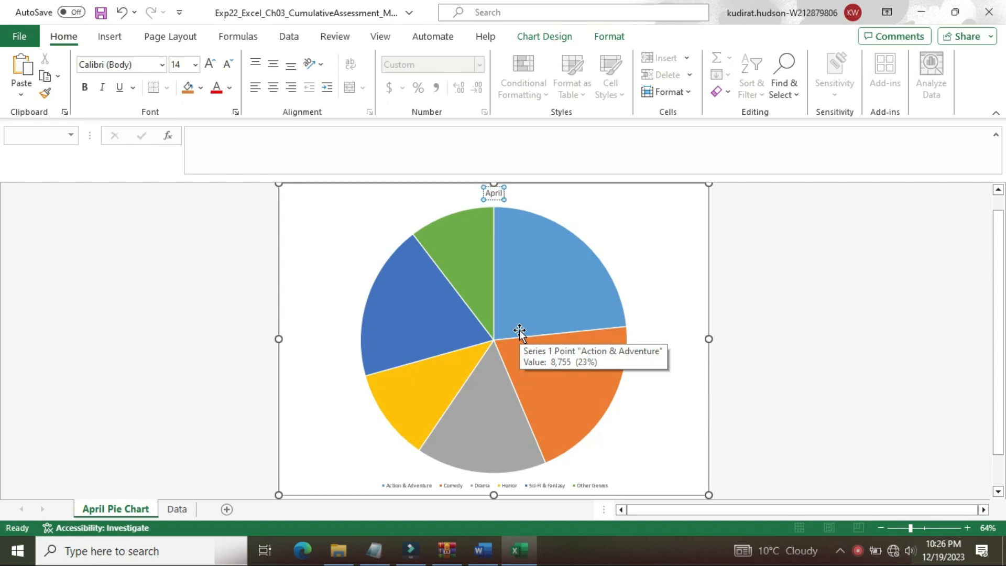
{"action": "type", "text": " 2024"}
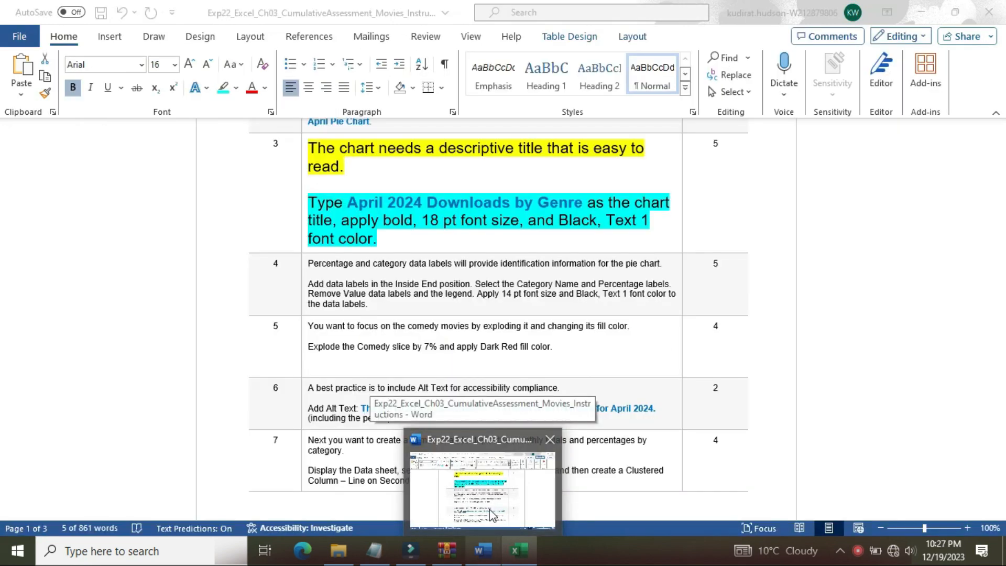
{"action": "type", "text": "Downloads"}
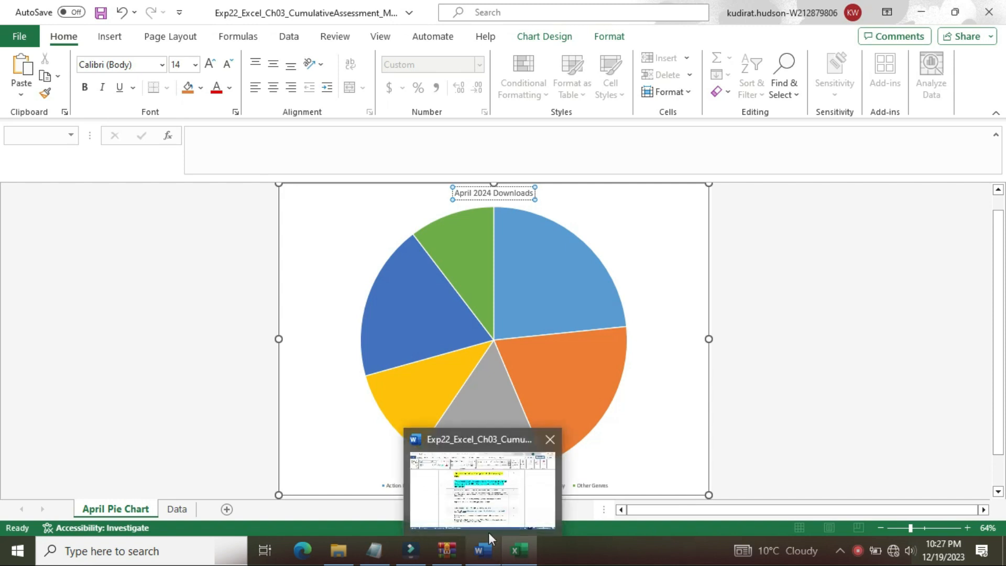
{"action": "left_click", "coordinate": [488, 530]}
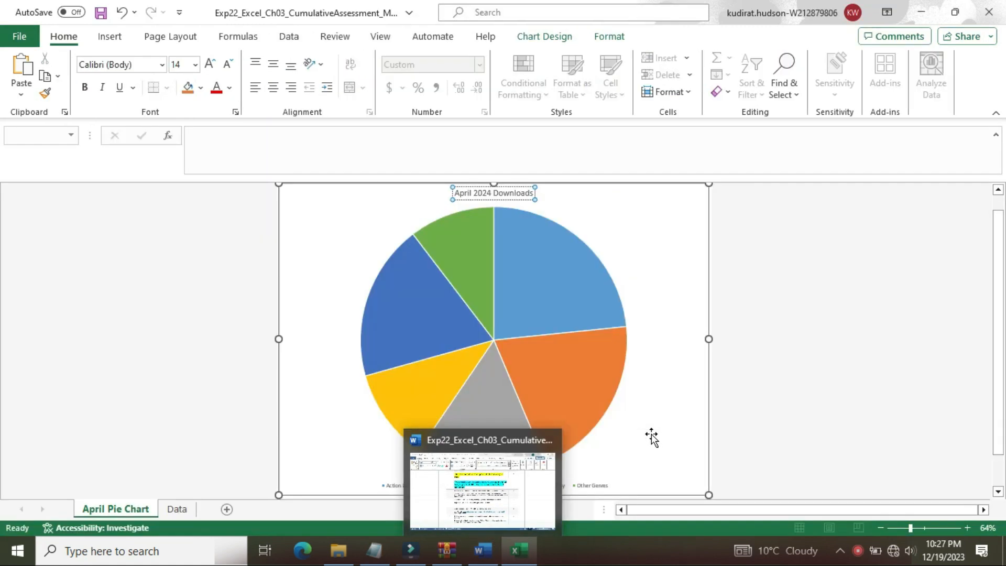
{"action": "type", "text": "by G"}
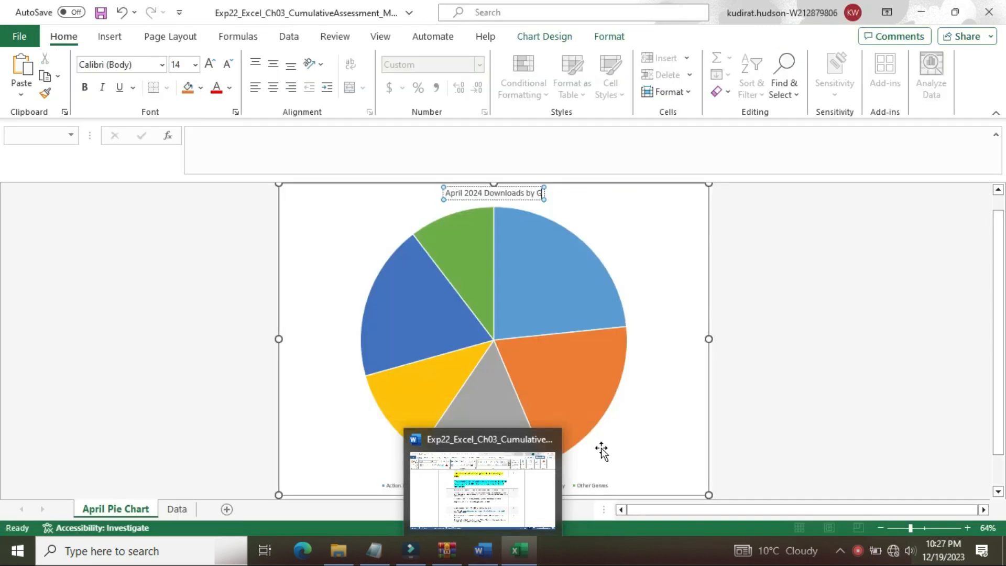
{"action": "type", "text": "enre"}
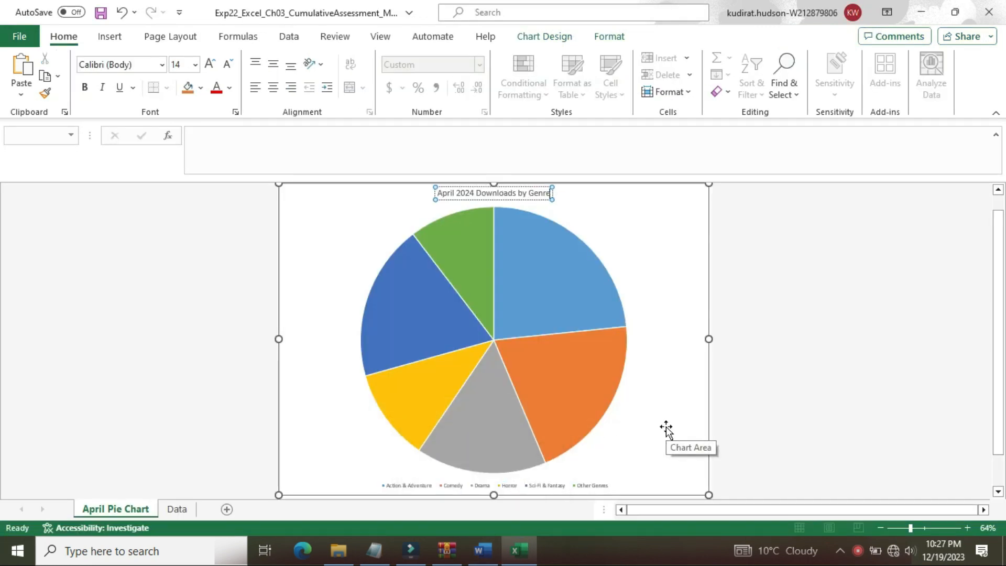
{"action": "left_click", "coordinate": [745, 361]}
Step: Review the chart title formatting requirements in step 3 of the Word instructions and return to Excel
{"action": "left_click", "coordinate": [479, 547]}
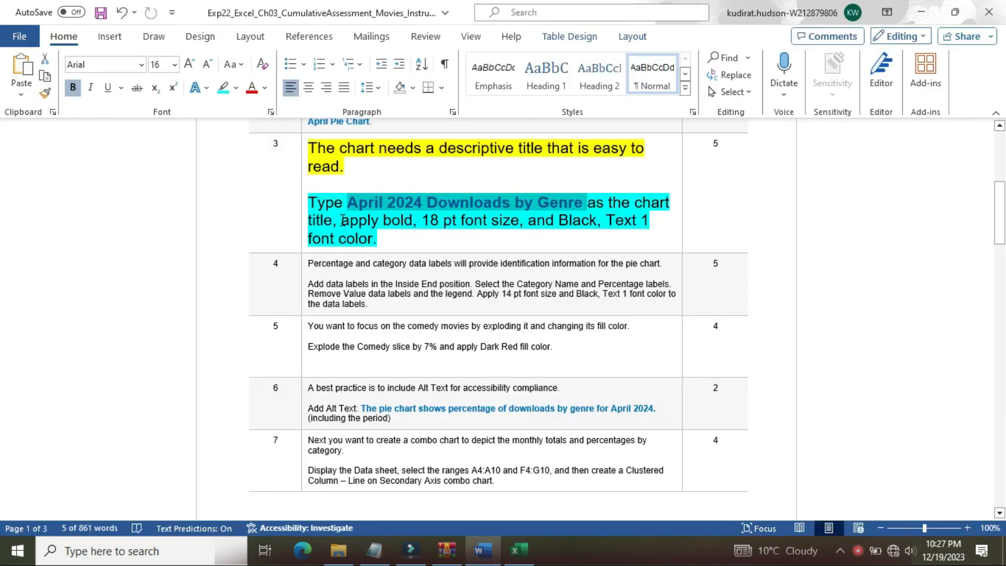
{"action": "left_click_drag", "start_coordinate": [347, 221], "coordinate": [460, 238]}
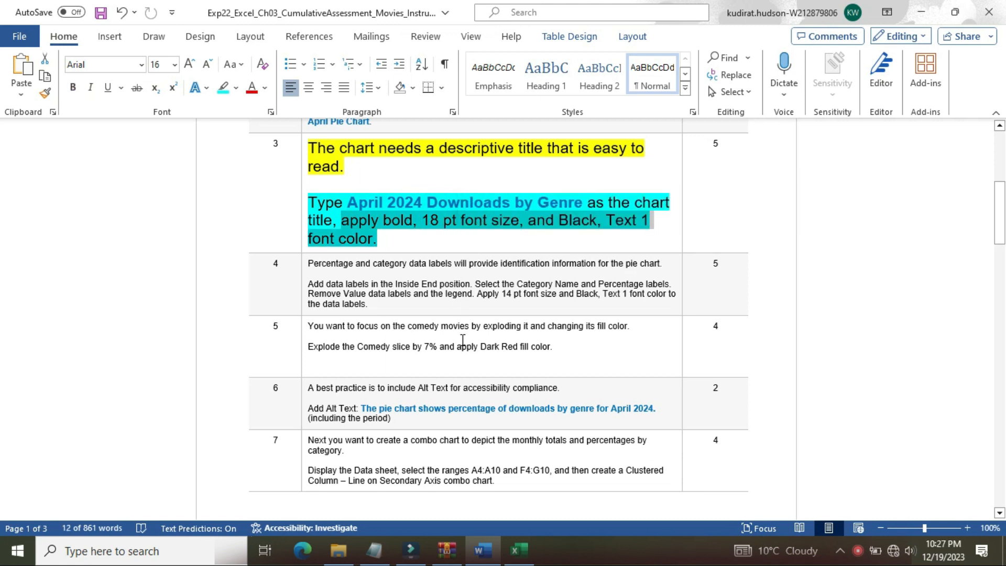
{"action": "left_click", "coordinate": [517, 559]}
Step: Open the font settings of the pie chart's title and set the font style to Bold
{"action": "left_click", "coordinate": [517, 194]}
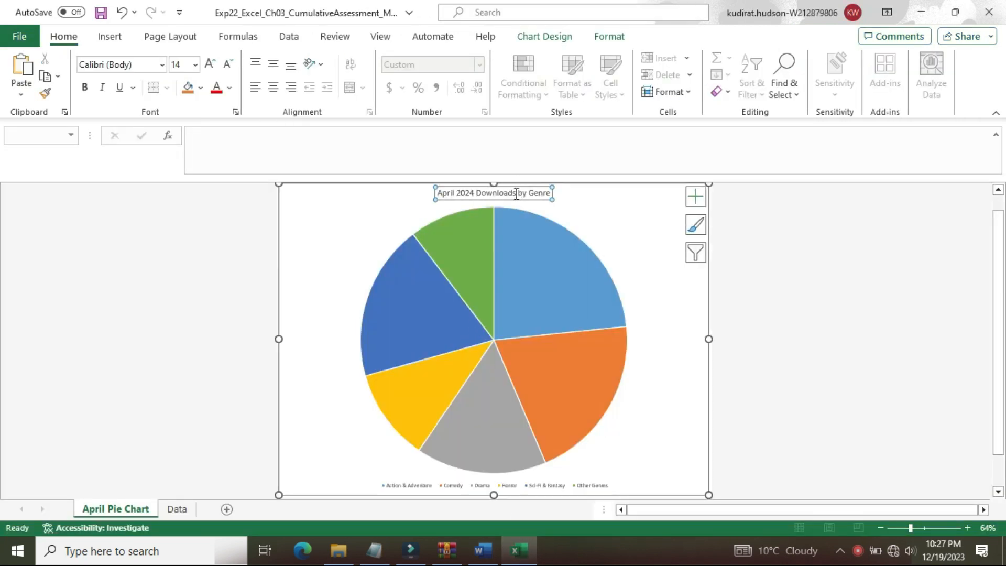
{"action": "right_click", "coordinate": [517, 193]}
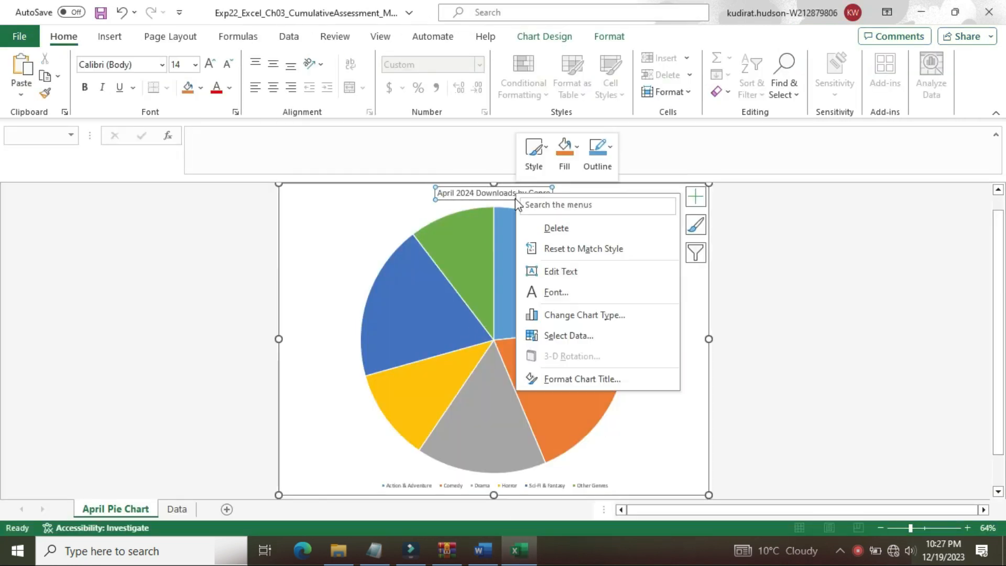
{"action": "left_click", "coordinate": [554, 291]}
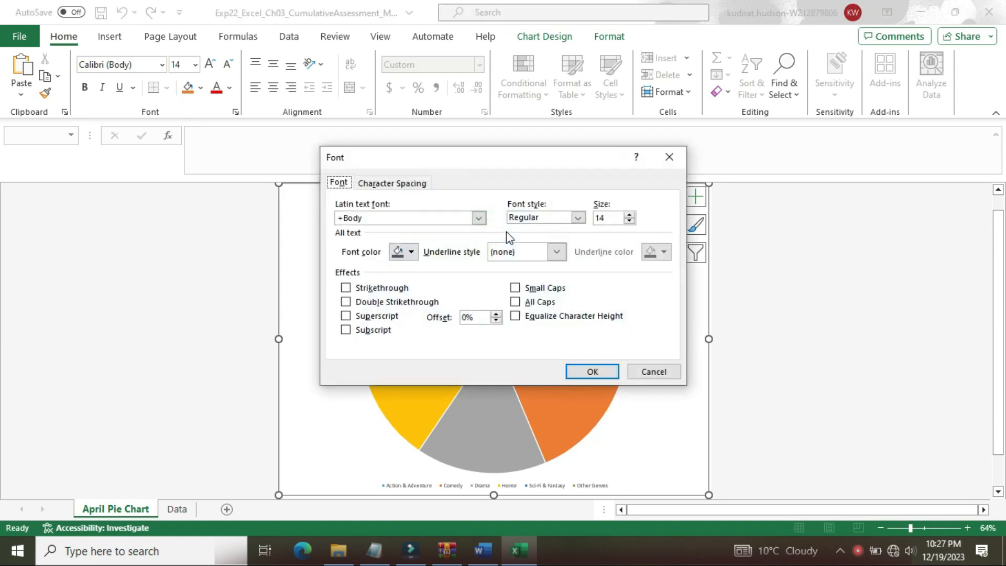
{"action": "left_click", "coordinate": [577, 218]}
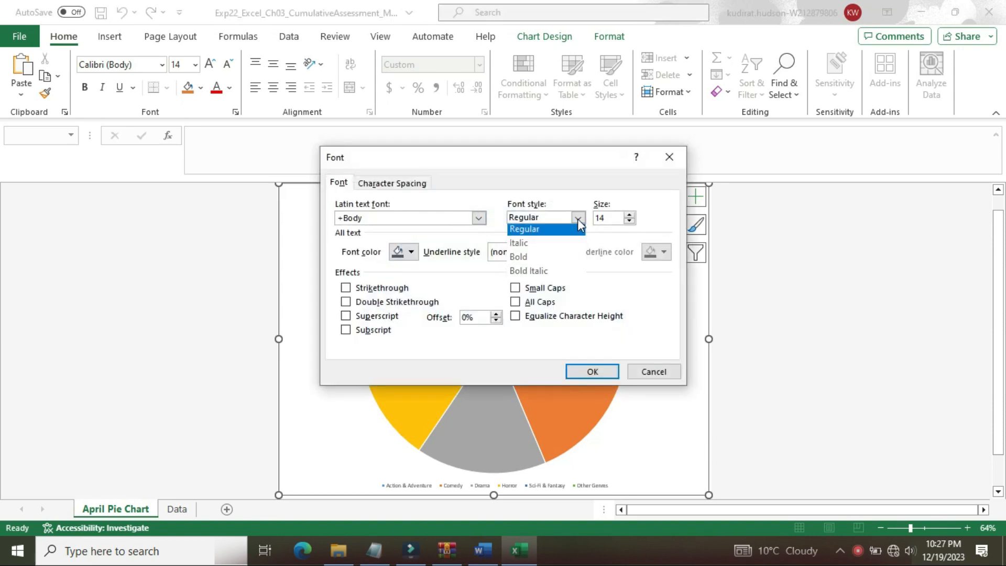
{"action": "left_click", "coordinate": [569, 257]}
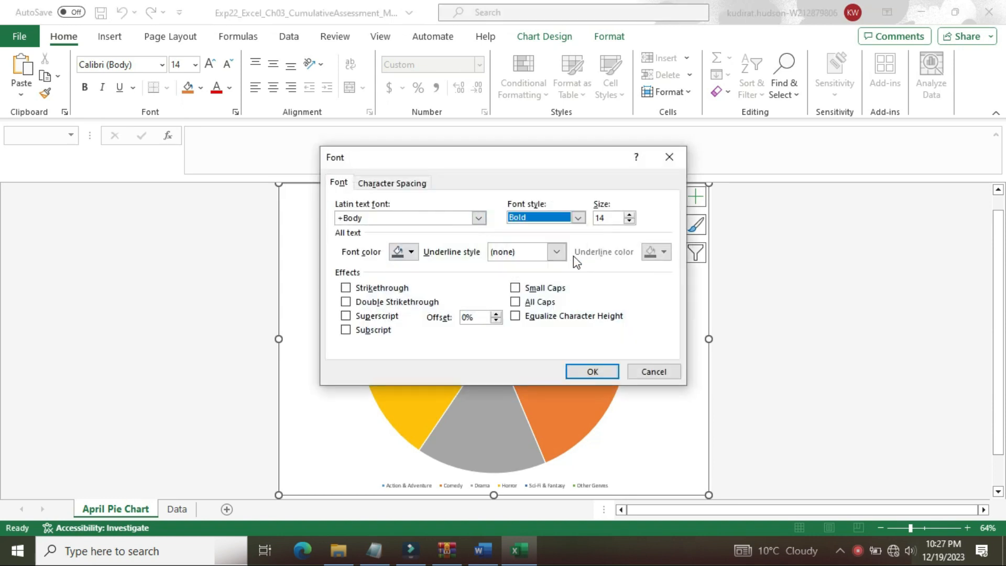
Step: Recheck step 3 in Word, return to Excel, and apply font size 18 and the Black, Text 1 color to the chart title
{"action": "left_click", "coordinate": [482, 550]}
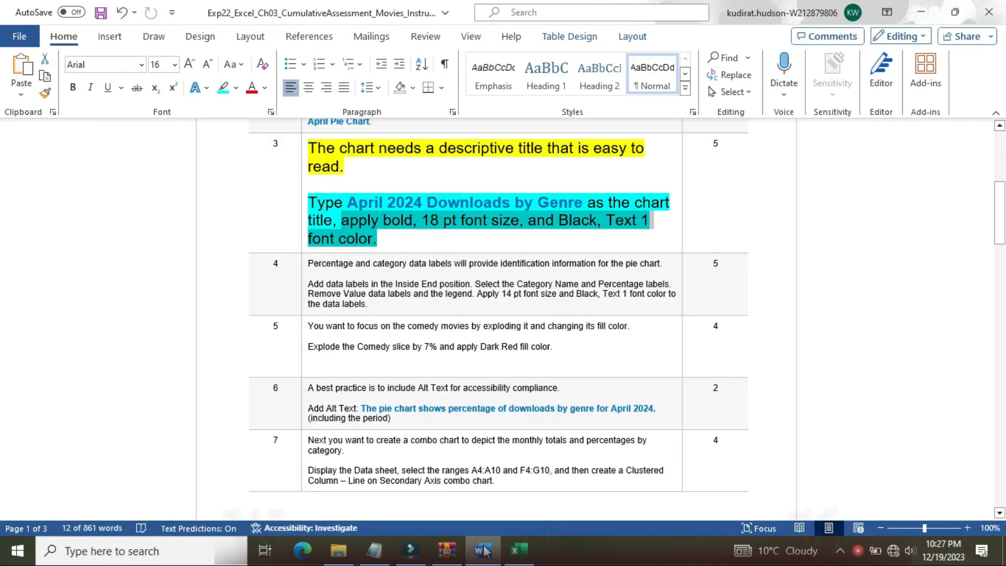
{"action": "mouse_move", "coordinate": [515, 553]}
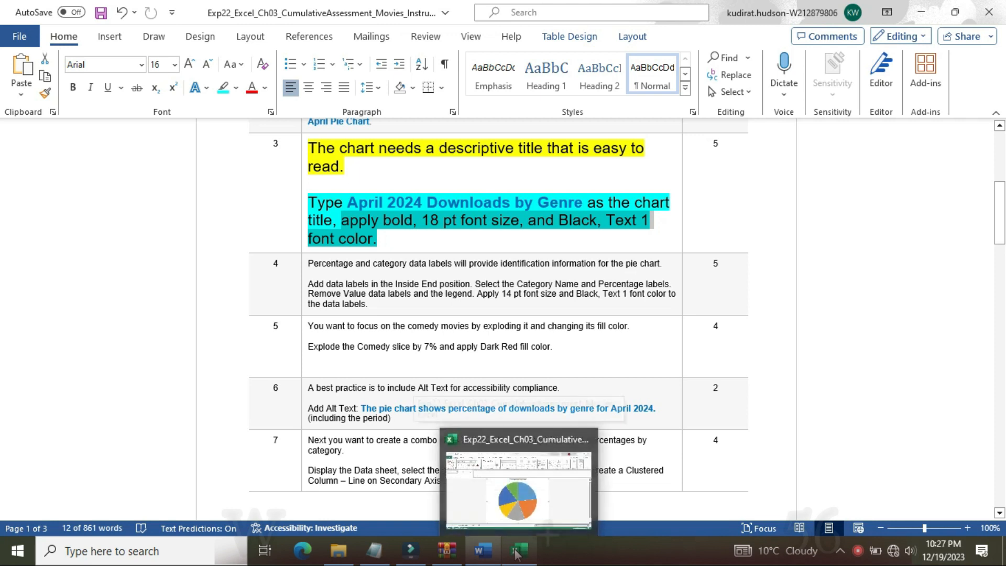
{"action": "left_click", "coordinate": [516, 552]}
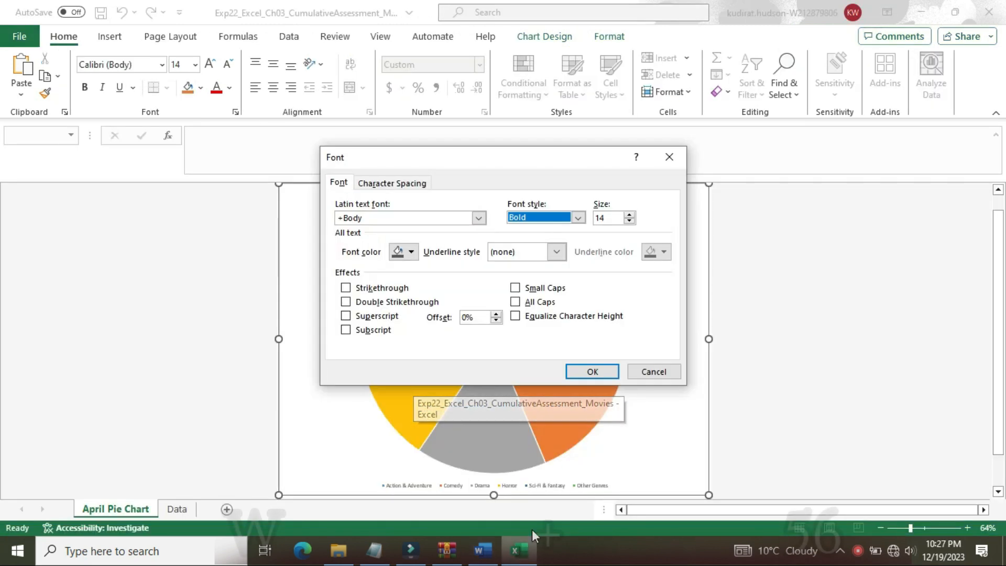
{"action": "left_click", "coordinate": [614, 218]}
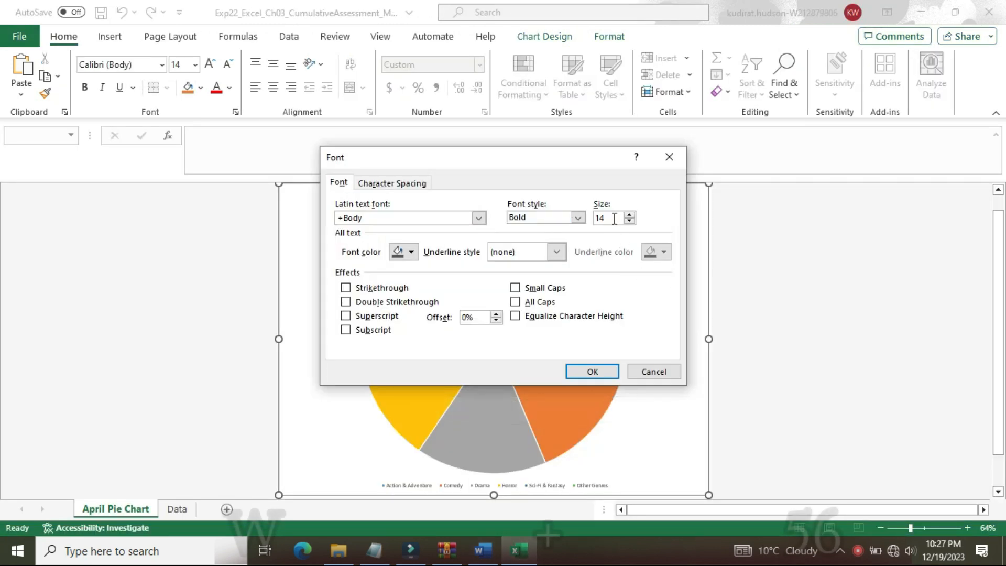
{"action": "key", "text": "BackSpace"}
{"action": "left_click", "coordinate": [409, 254]}
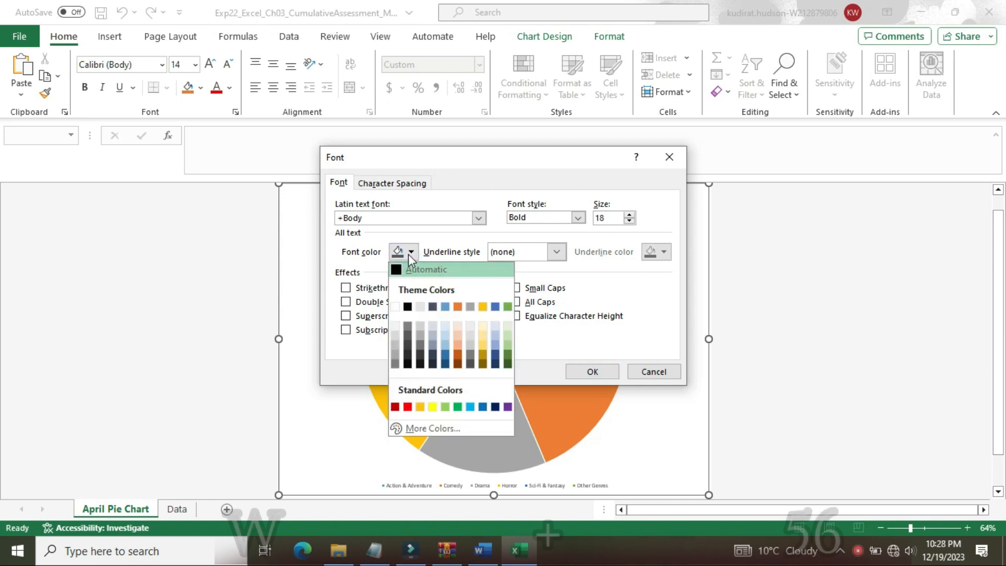
{"action": "left_click", "coordinate": [408, 308]}
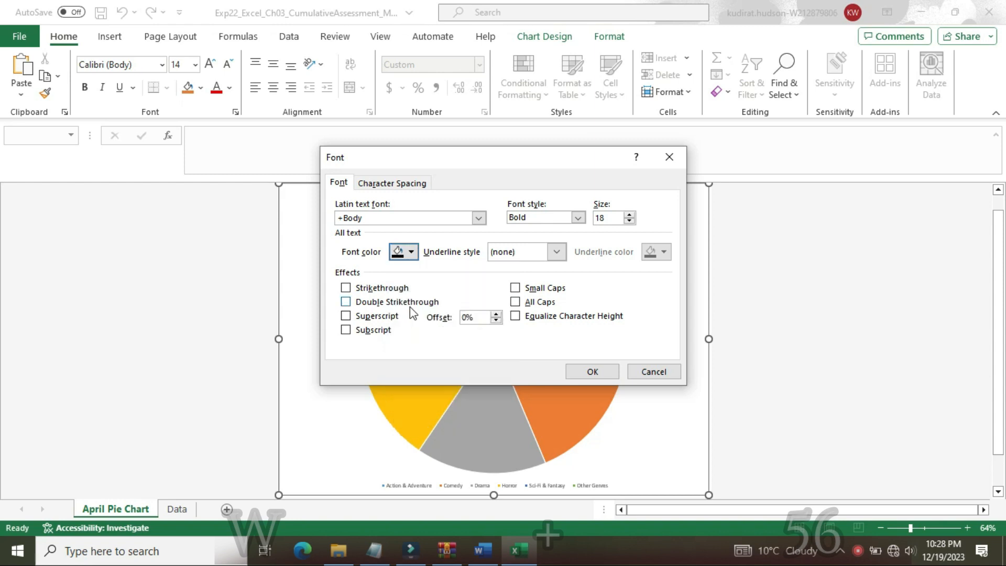
{"action": "left_click", "coordinate": [588, 373]}
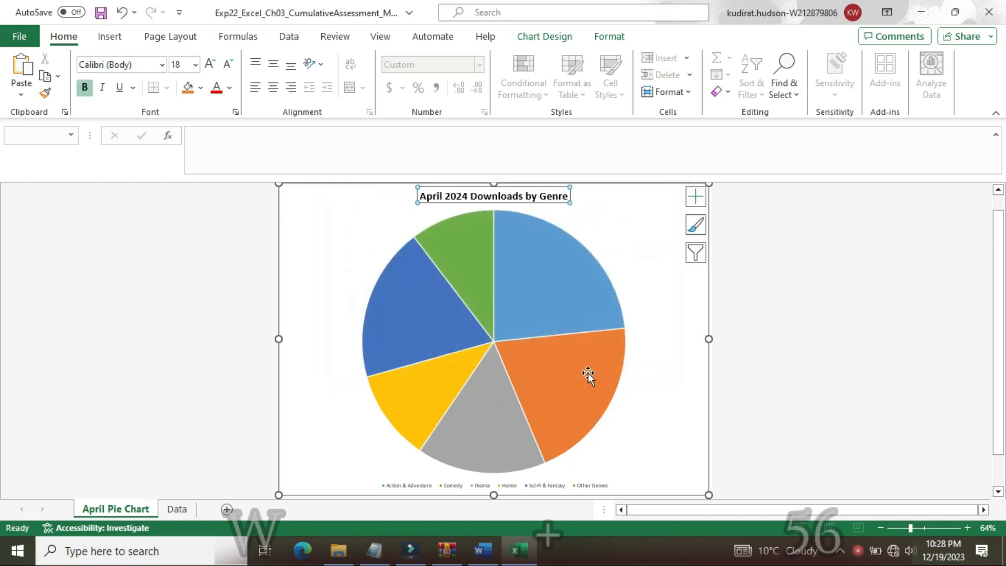
{"action": "left_click", "coordinate": [761, 348]}
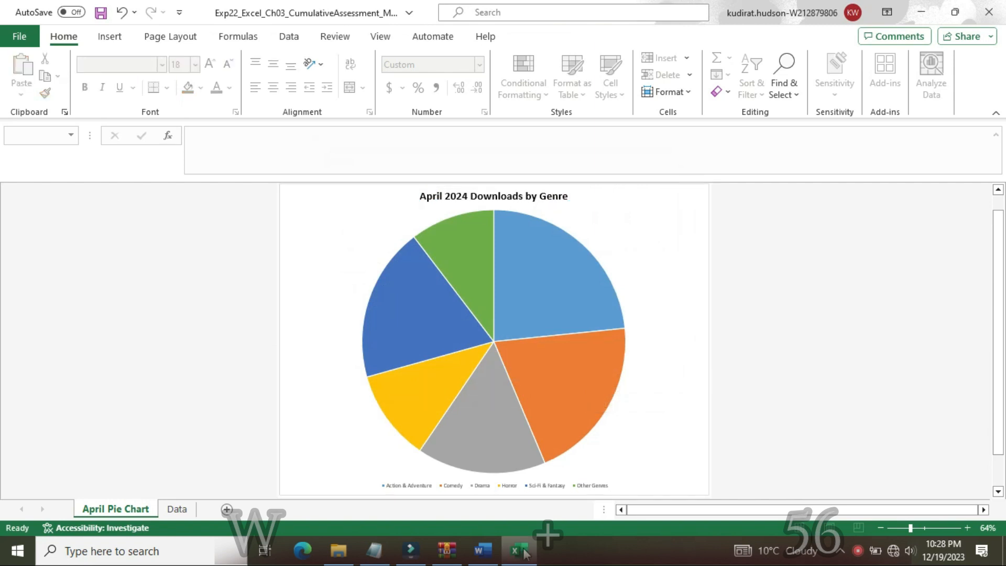
Step: Switch to the Word instructions, set the step 3 text to 9 pt and remove its highlighting
{"action": "left_click", "coordinate": [492, 561]}
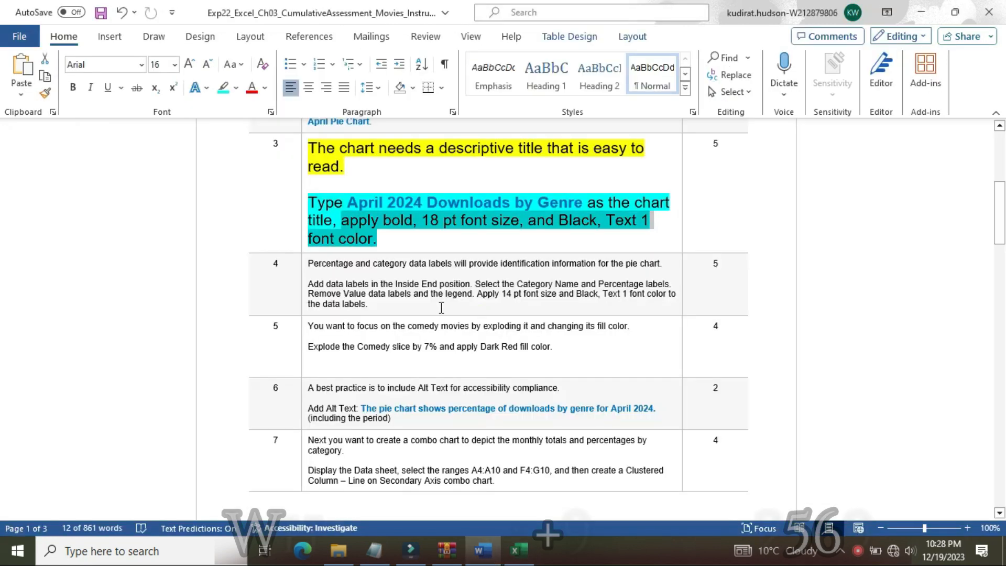
{"action": "left_click", "coordinate": [300, 189]}
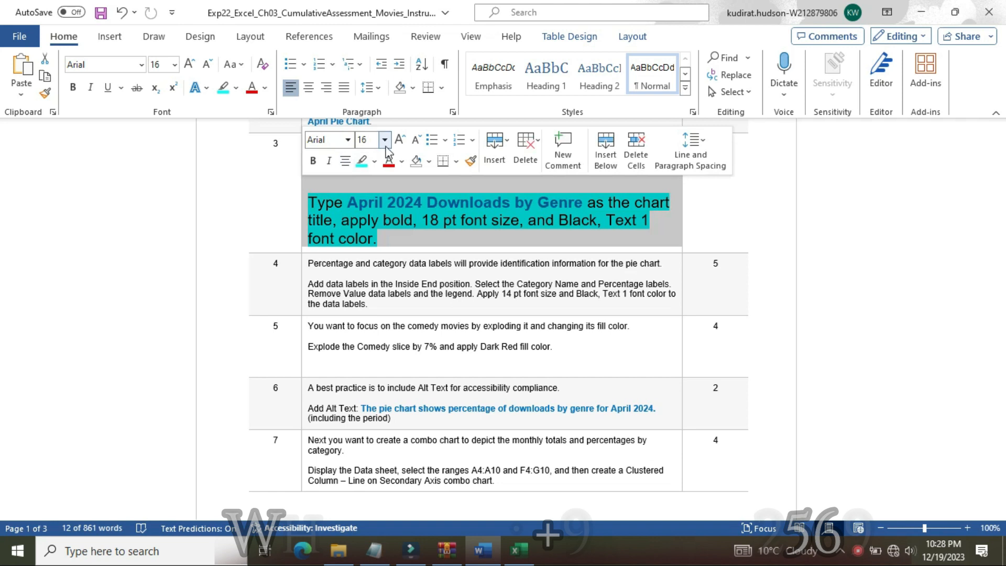
{"action": "left_click", "coordinate": [385, 139]}
{"action": "left_click", "coordinate": [374, 167]}
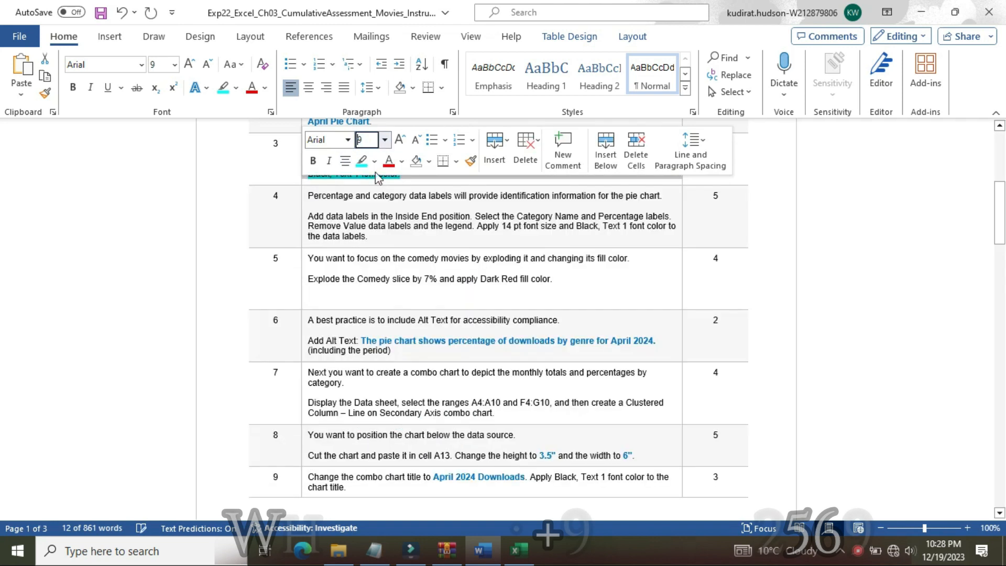
{"action": "left_click", "coordinate": [374, 161]}
{"action": "left_click", "coordinate": [387, 276]}
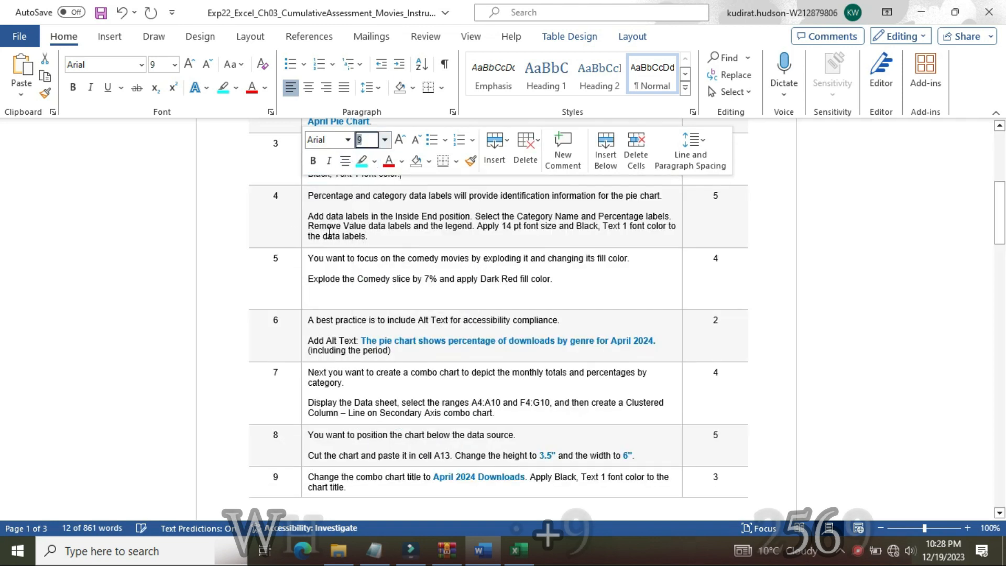
Step: Set the step 4 instruction text to 16 pt and highlight it in yellow
{"action": "left_click", "coordinate": [300, 218]}
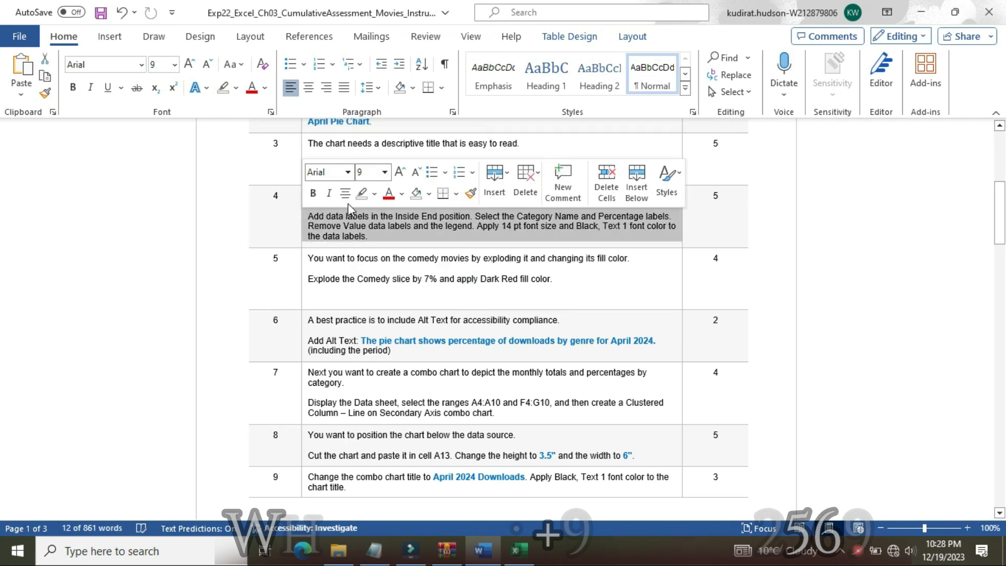
{"action": "left_click", "coordinate": [384, 172]}
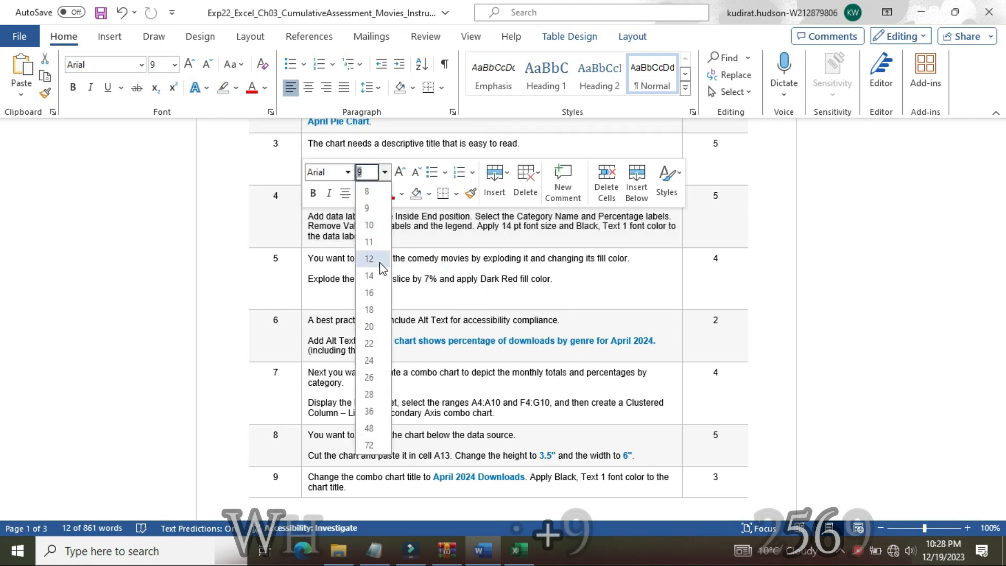
{"action": "left_click", "coordinate": [369, 293]}
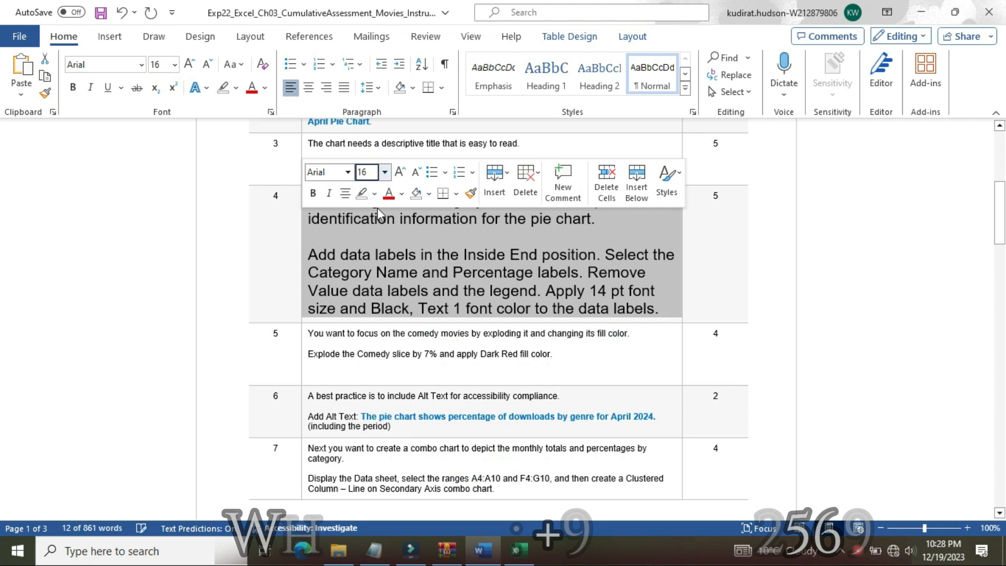
{"action": "left_click", "coordinate": [374, 194]}
{"action": "left_click", "coordinate": [366, 245]}
{"action": "left_click", "coordinate": [325, 236]}
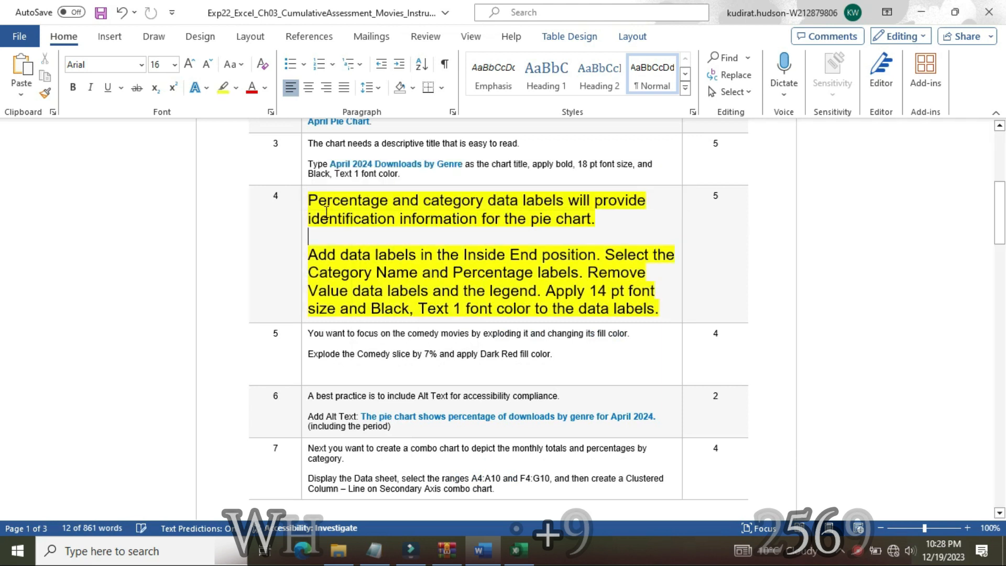
{"action": "left_click", "coordinate": [309, 201]}
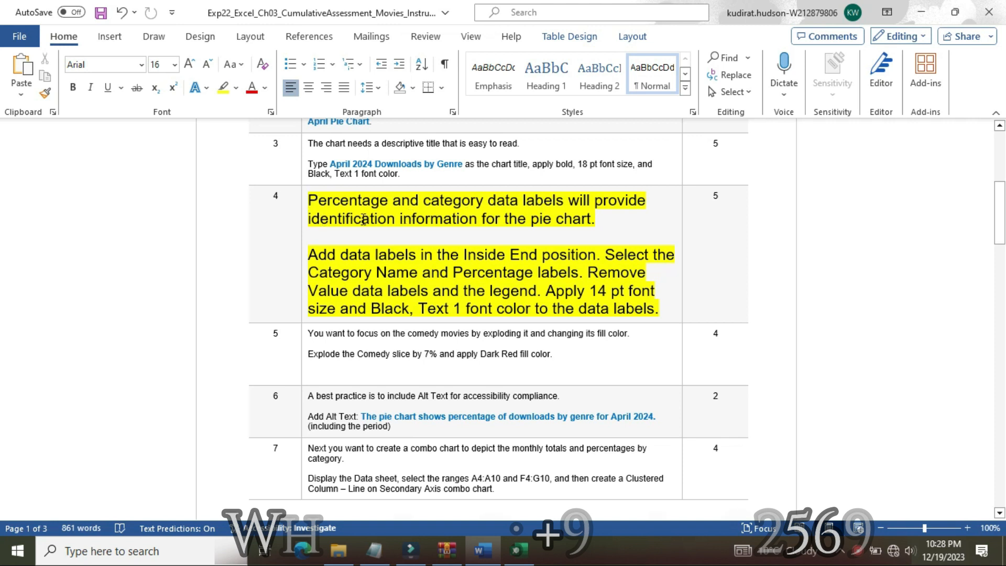
Step: Highlight the second paragraph of step 4 in turquoise and select its sentence about adding data labels in the Inside End position
{"action": "left_click", "coordinate": [310, 256]}
{"action": "left_click_drag", "start_coordinate": [345, 257], "coordinate": [659, 309]}
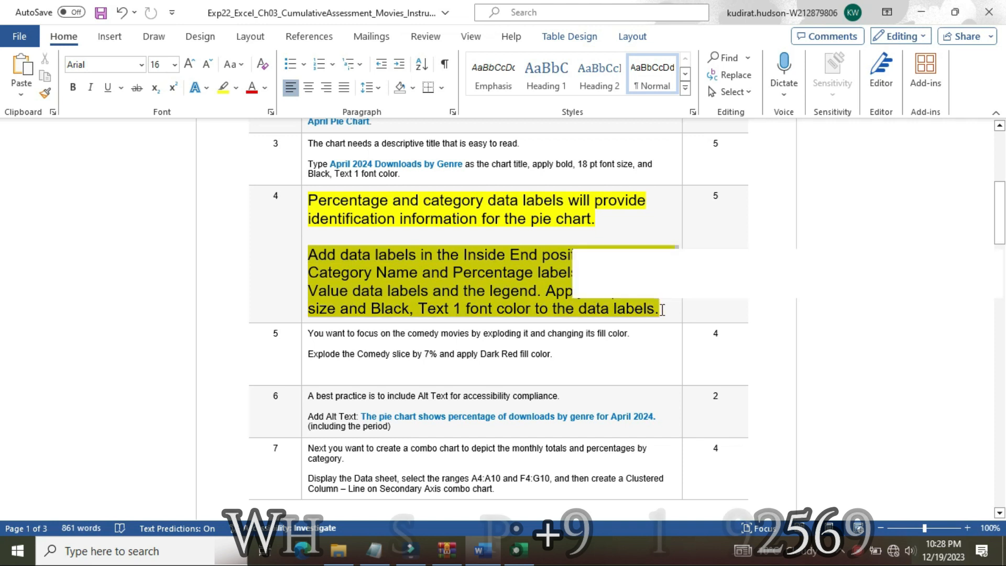
{"action": "left_click", "coordinate": [645, 284]}
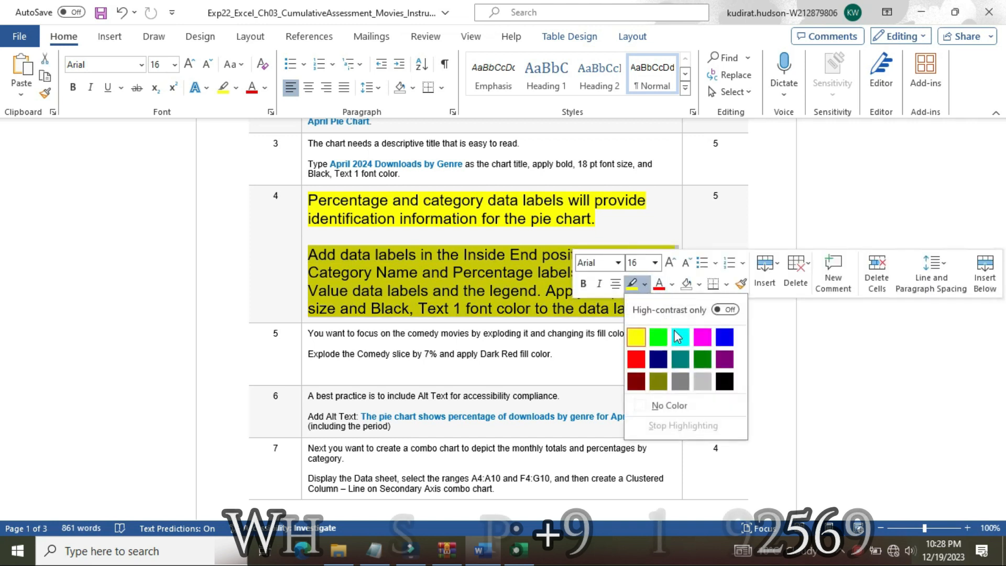
{"action": "left_click", "coordinate": [684, 335]}
{"action": "left_click", "coordinate": [335, 256]}
{"action": "left_click_drag", "start_coordinate": [314, 256], "coordinate": [576, 260]}
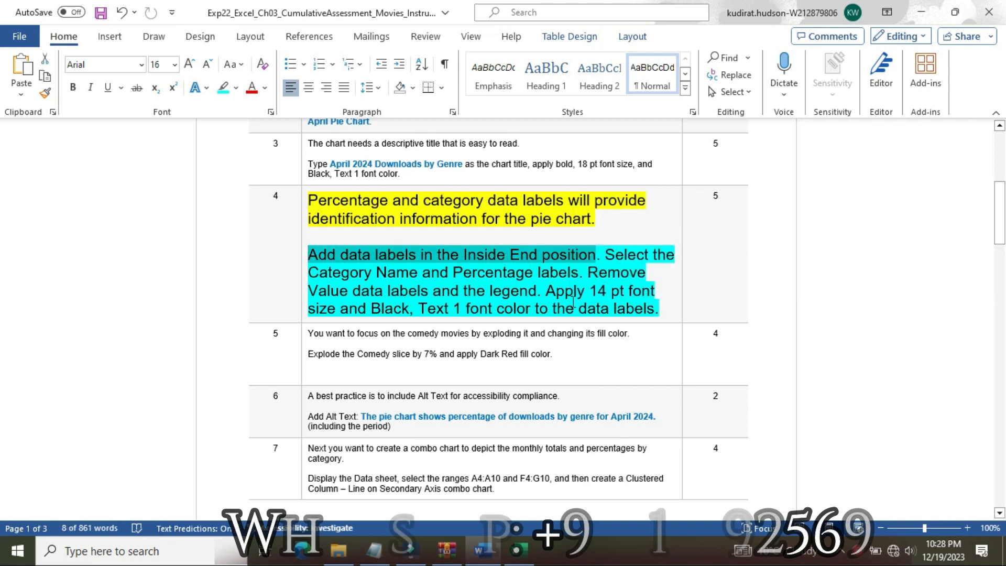
Step: Switch to Excel and add data labels to the April pie chart in the Inside End position
{"action": "mouse_move", "coordinate": [524, 552]}
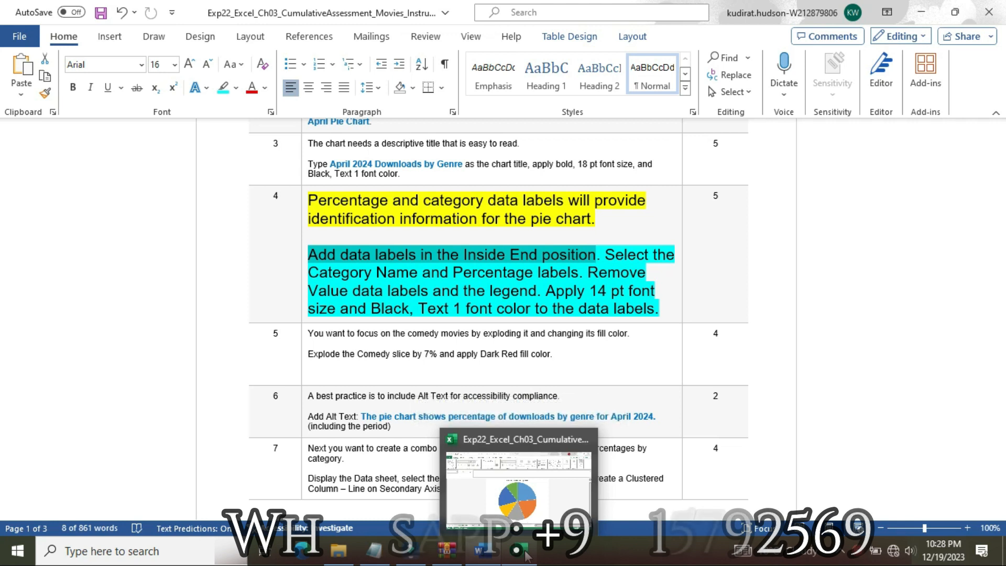
{"action": "left_click", "coordinate": [517, 492]}
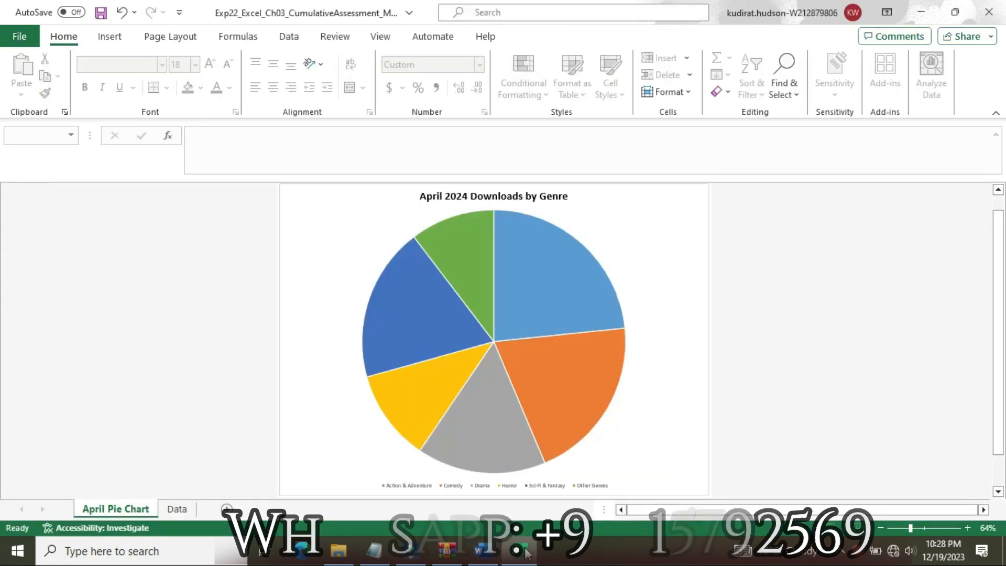
{"action": "left_click", "coordinate": [682, 207]}
{"action": "left_click", "coordinate": [695, 197]}
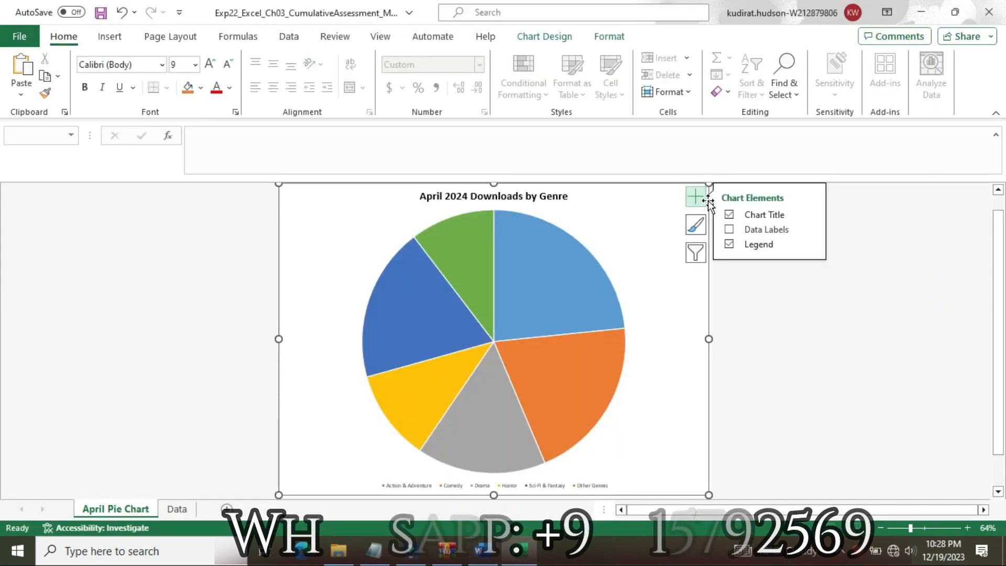
{"action": "left_click", "coordinate": [810, 230]}
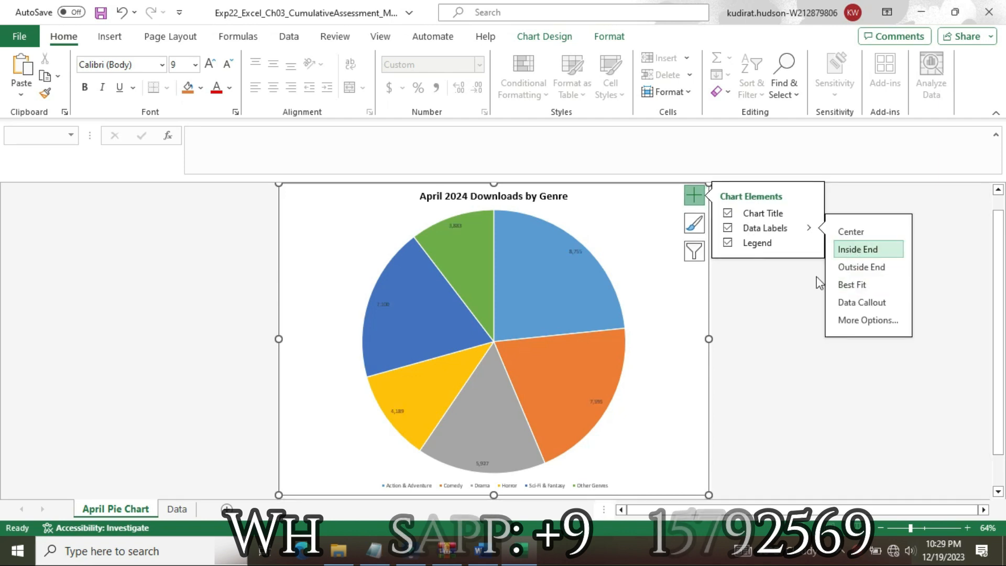
{"action": "left_click", "coordinate": [856, 250]}
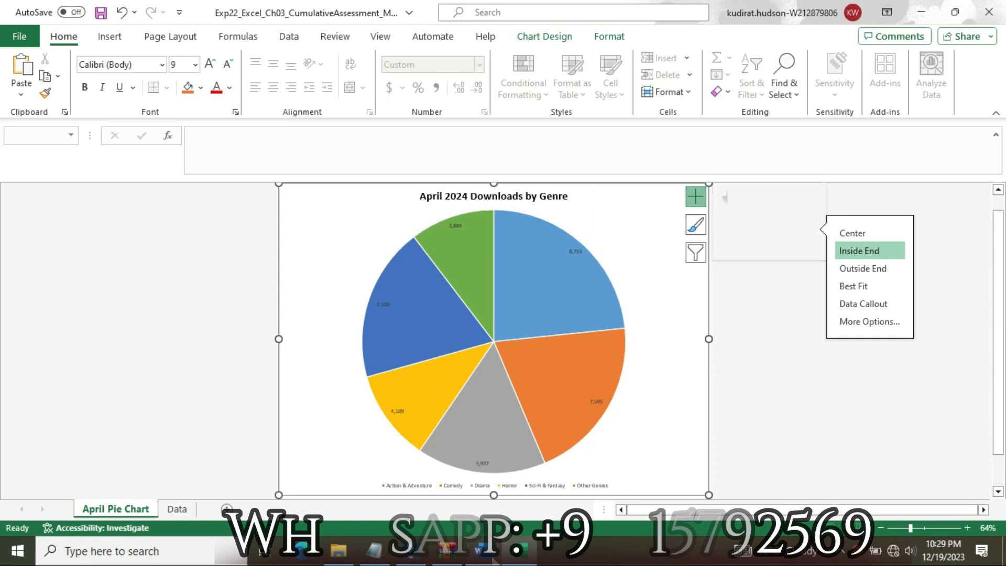
Step: Review the Category Name and Percentage label requirement in step 4 of the Word instructions and return to Excel
{"action": "left_click", "coordinate": [477, 551]}
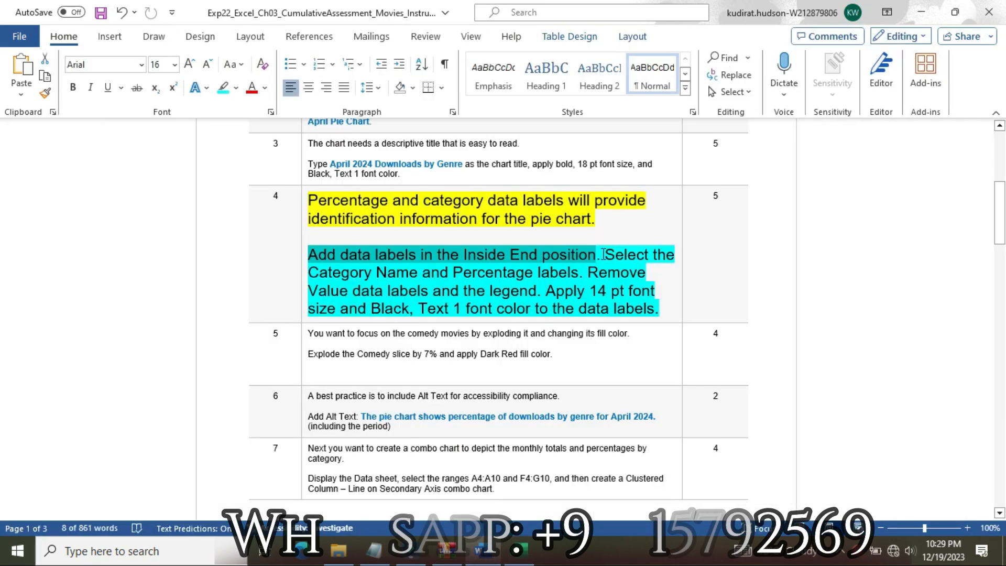
{"action": "left_click_drag", "start_coordinate": [612, 253], "coordinate": [578, 275]}
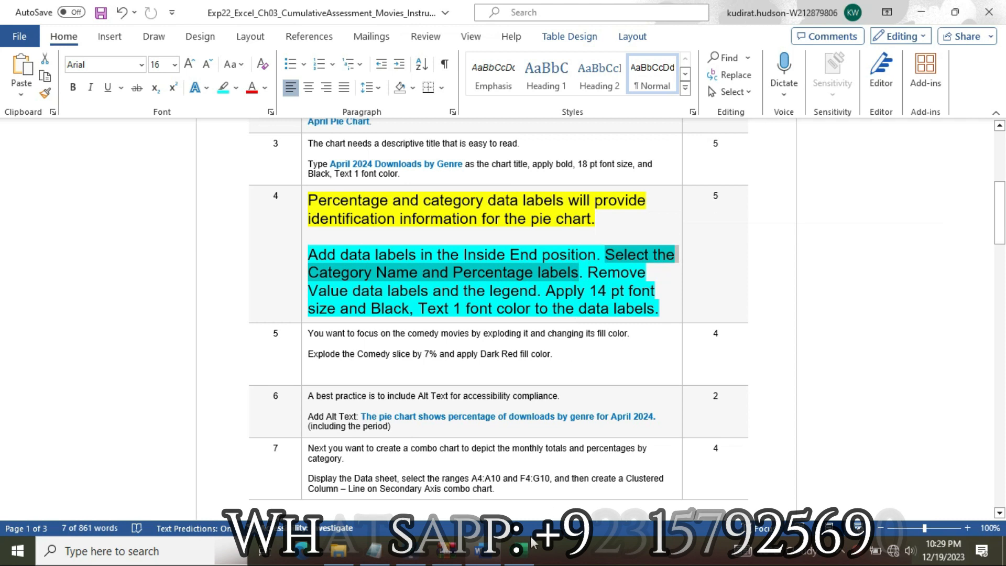
{"action": "mouse_move", "coordinate": [526, 557]}
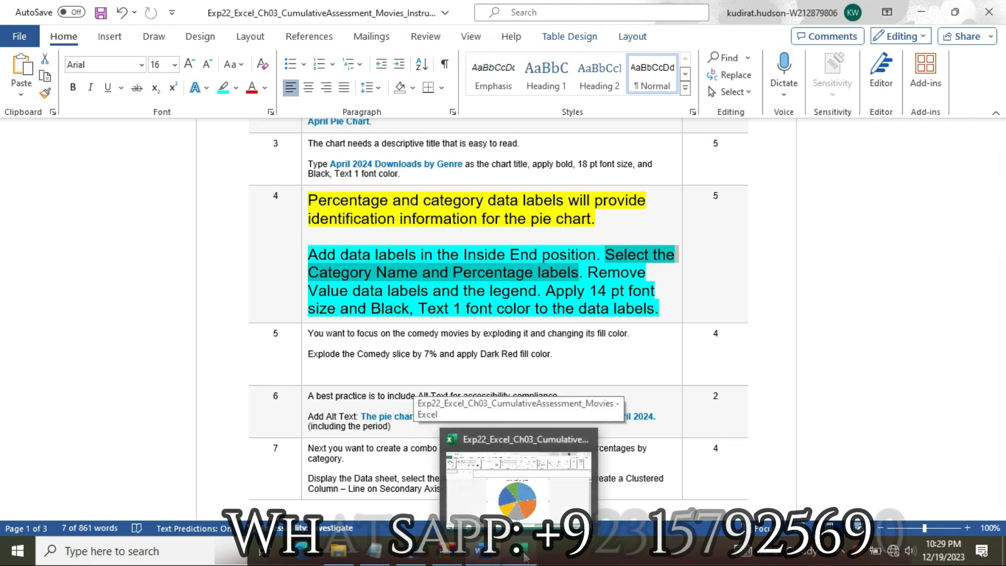
{"action": "left_click", "coordinate": [525, 555]}
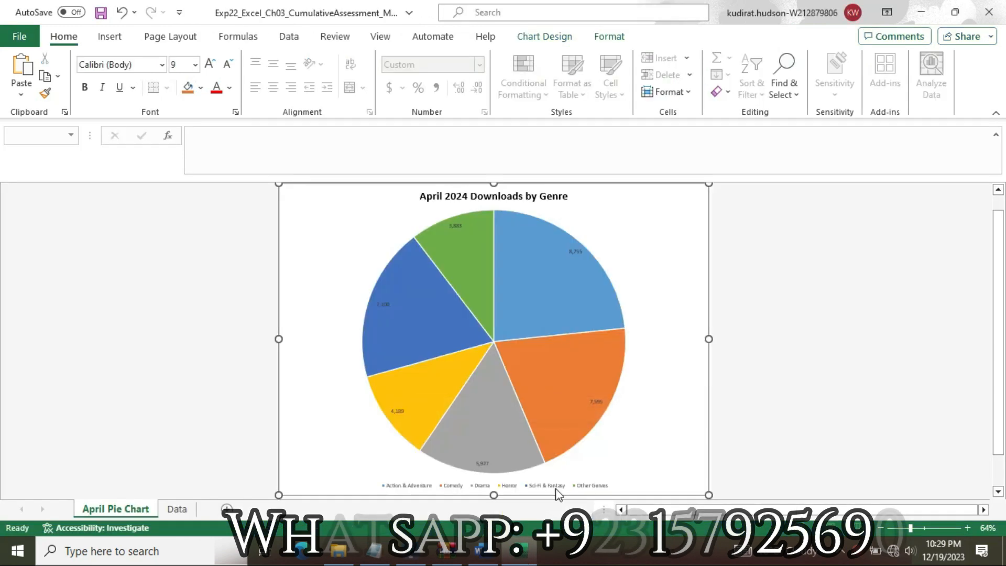